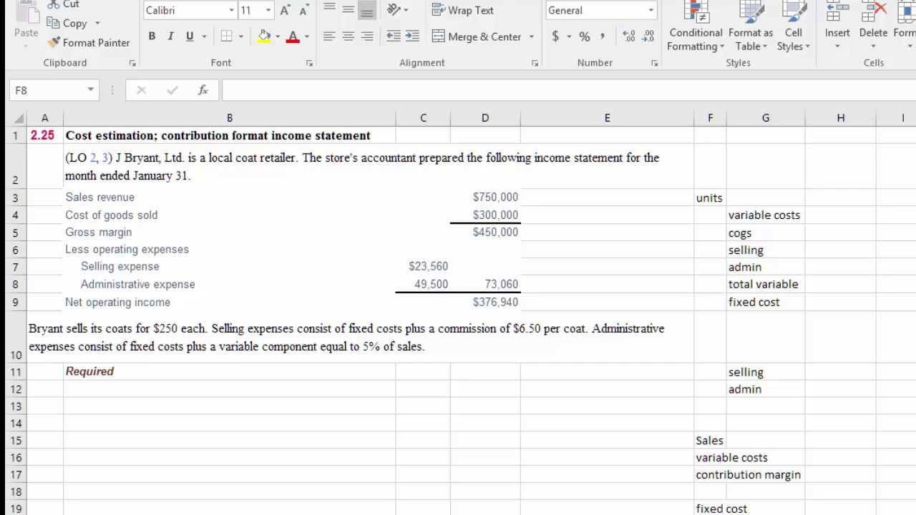
Enter =D3/250 in E3 to compute units sold from sales revenue.
click(485, 194)
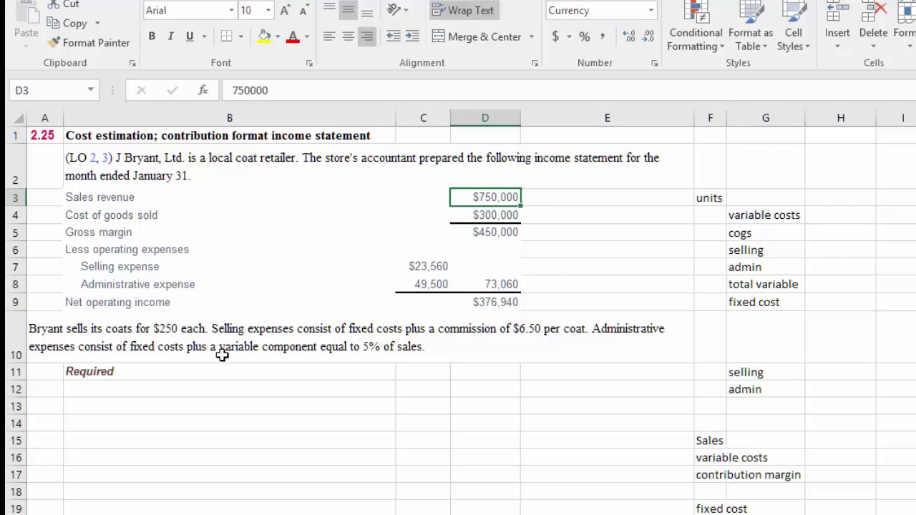
click(647, 197)
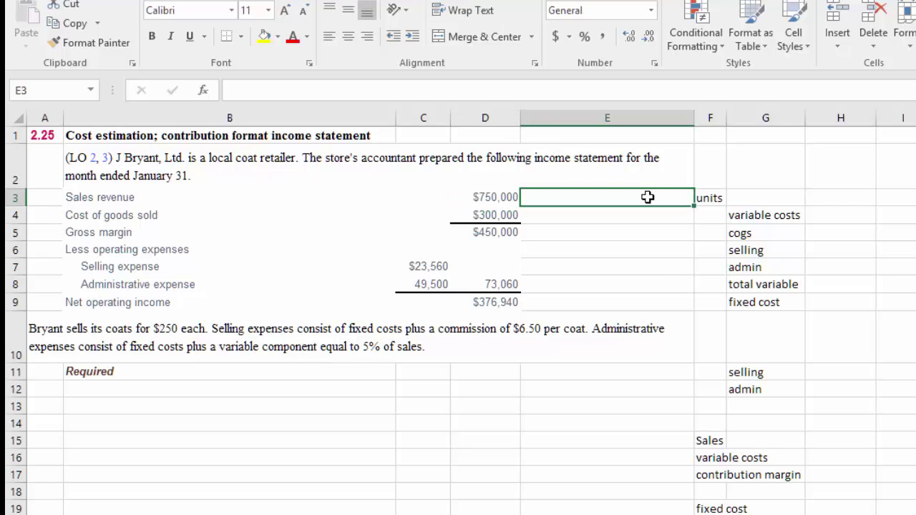
text(=)
click(483, 198)
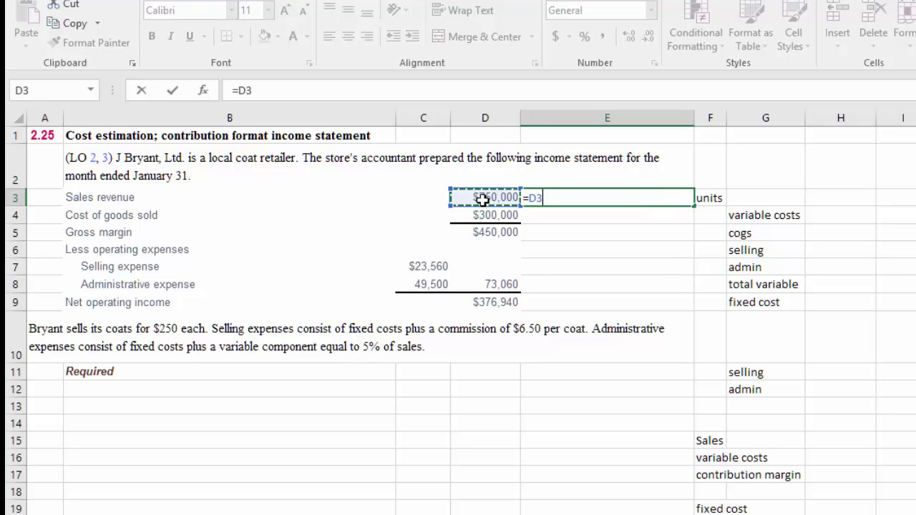
text(/)
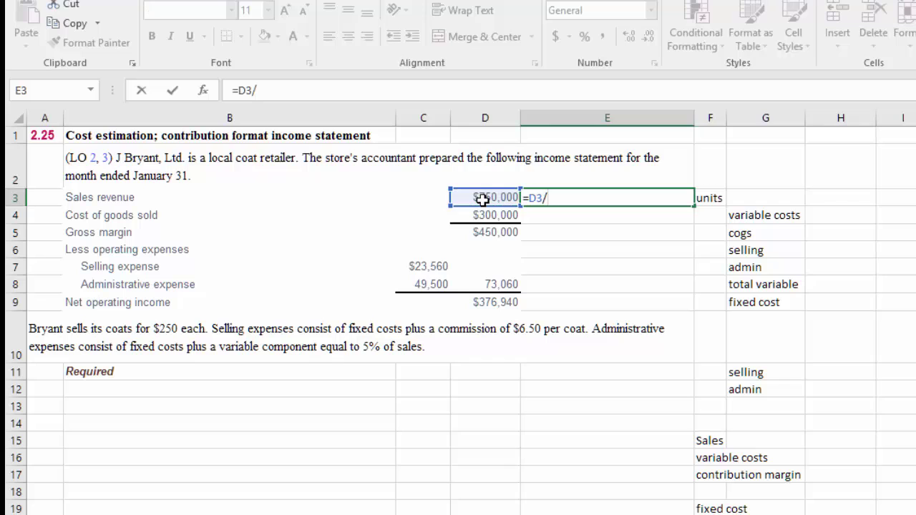
text(250)
key(Return)
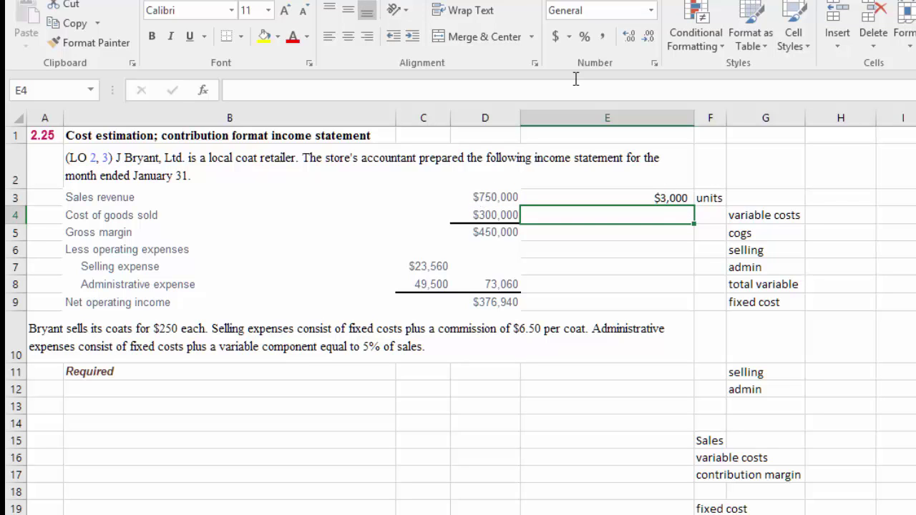
Format E3 as General so units sold display as a plain 3000.
click(644, 193)
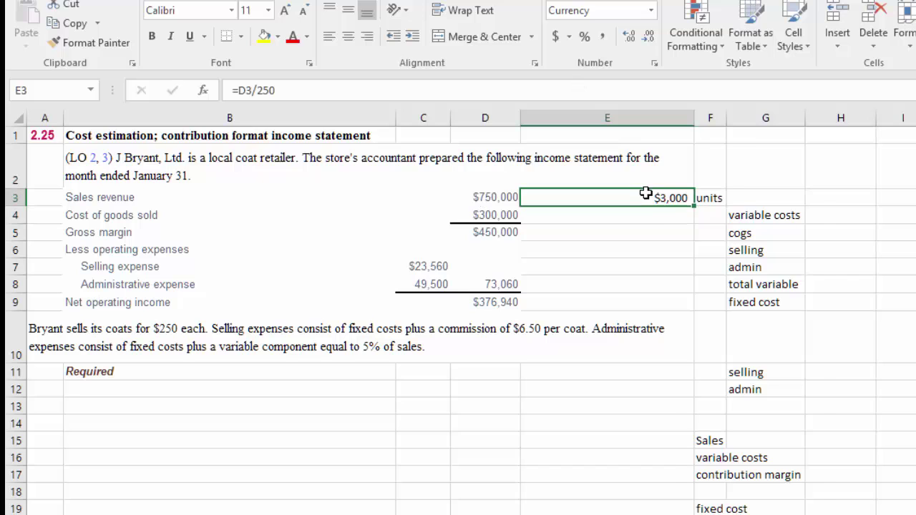
right_click(646, 193)
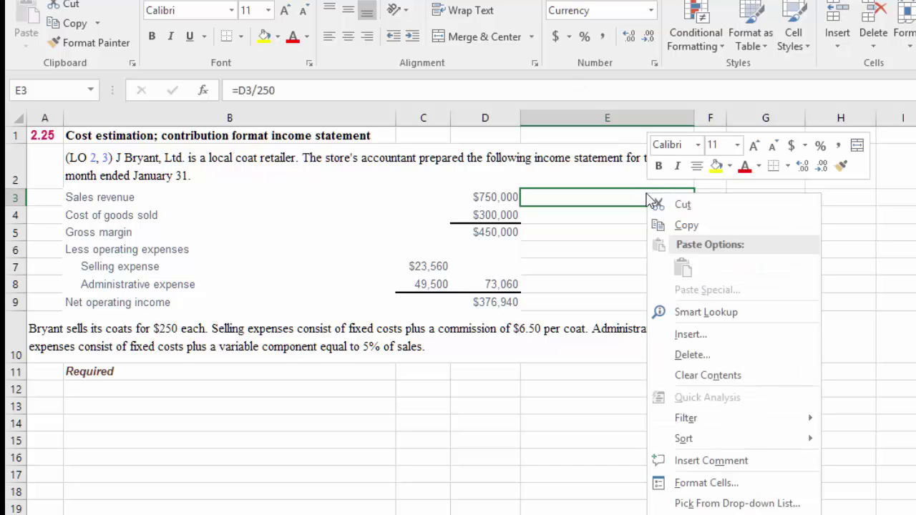
click(733, 483)
click(571, 240)
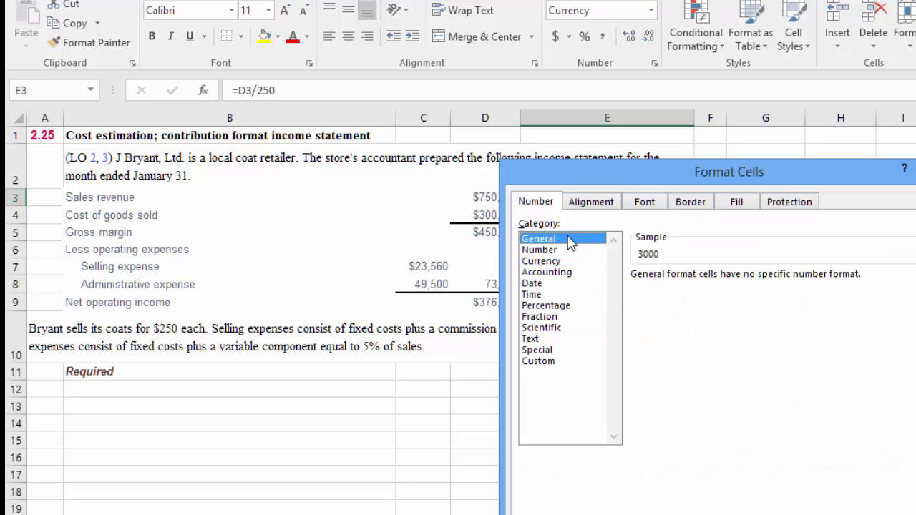
key(Return)
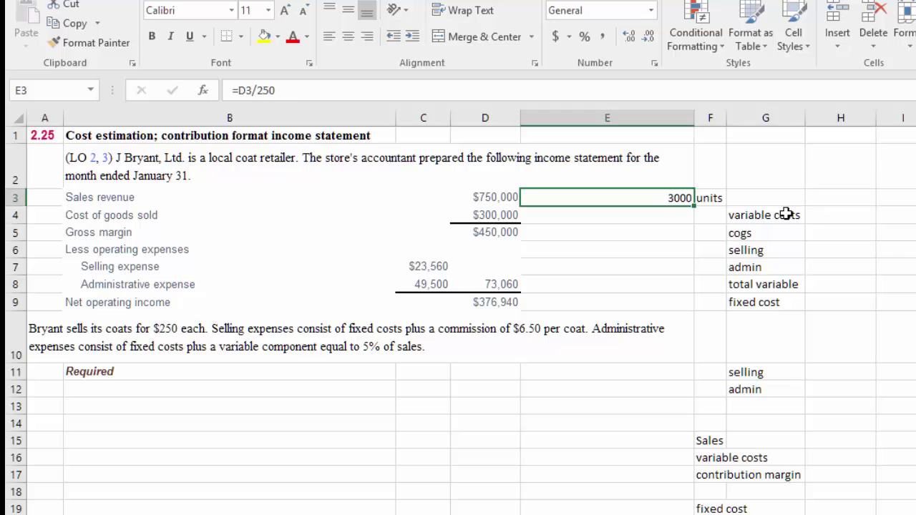
Move the fixed cost label from G9 down to G10.
drag(785, 212, 852, 289)
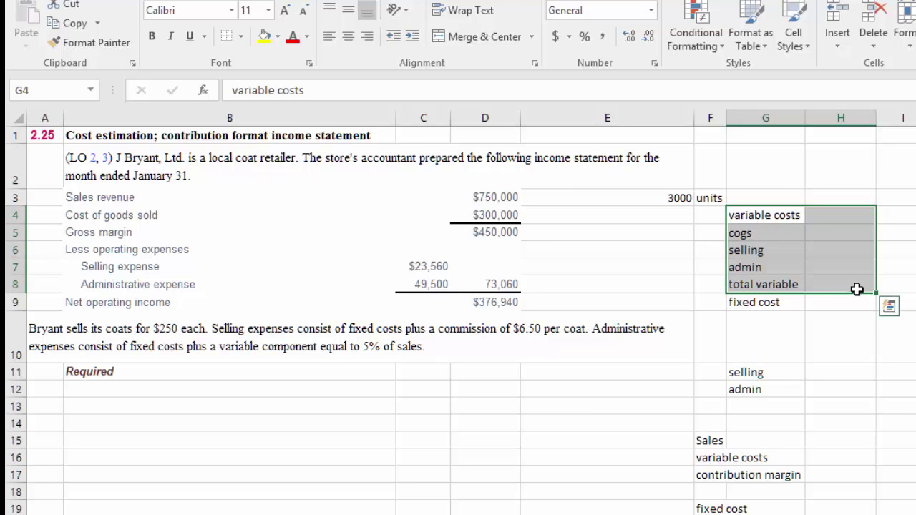
click(773, 306)
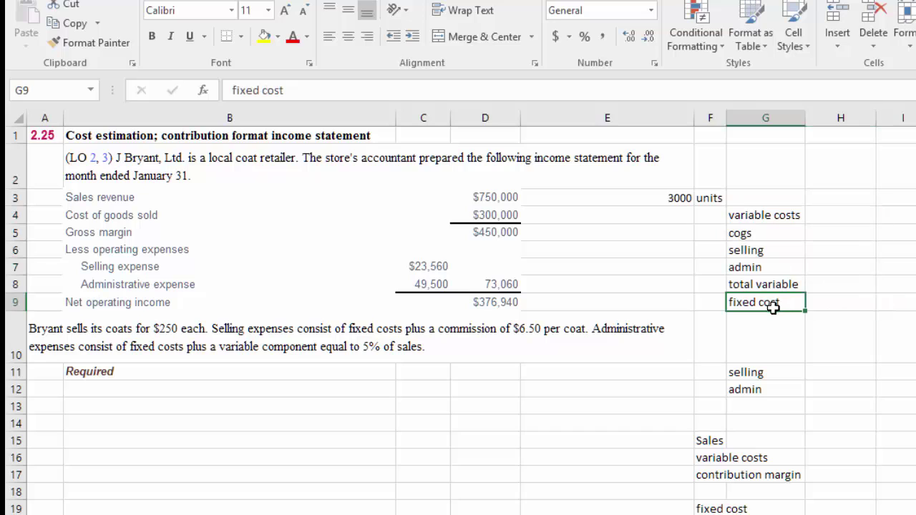
drag(773, 306, 790, 347)
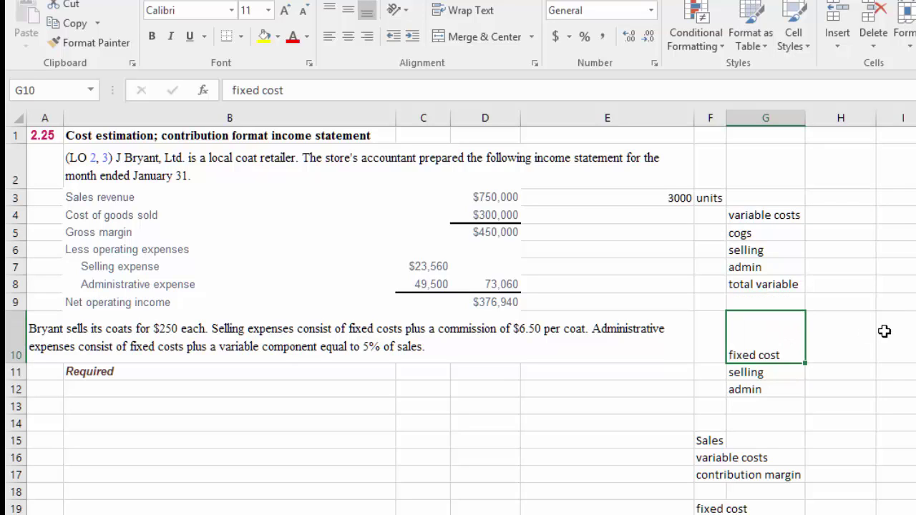
click(888, 333)
click(764, 378)
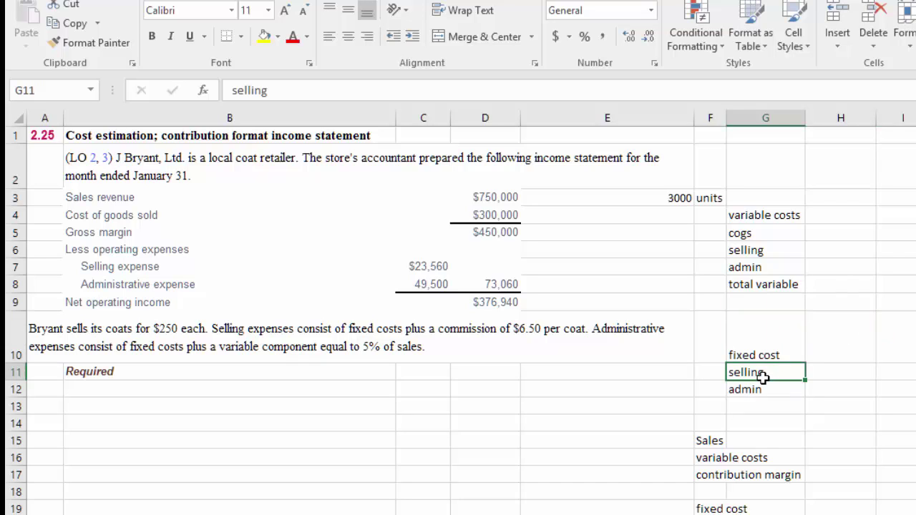
Enter =D4 in H5 to show the $300,000 cost of goods sold.
click(837, 214)
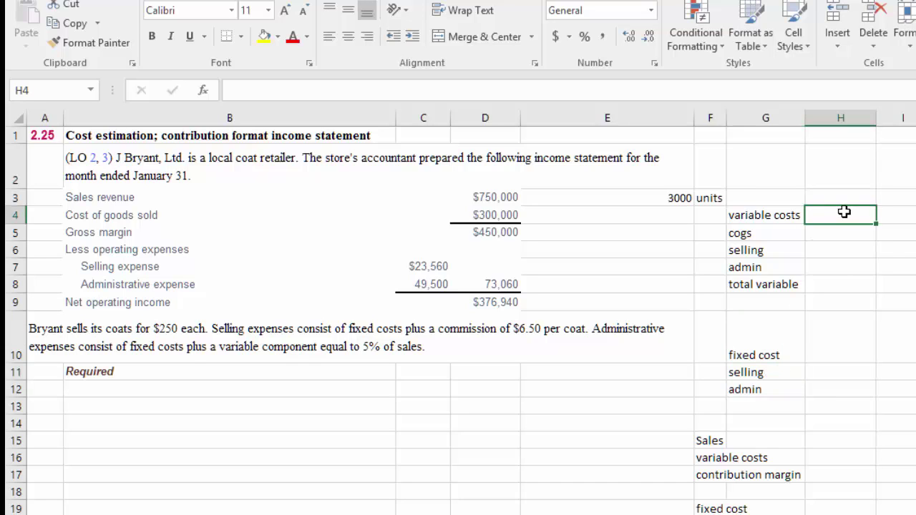
click(854, 236)
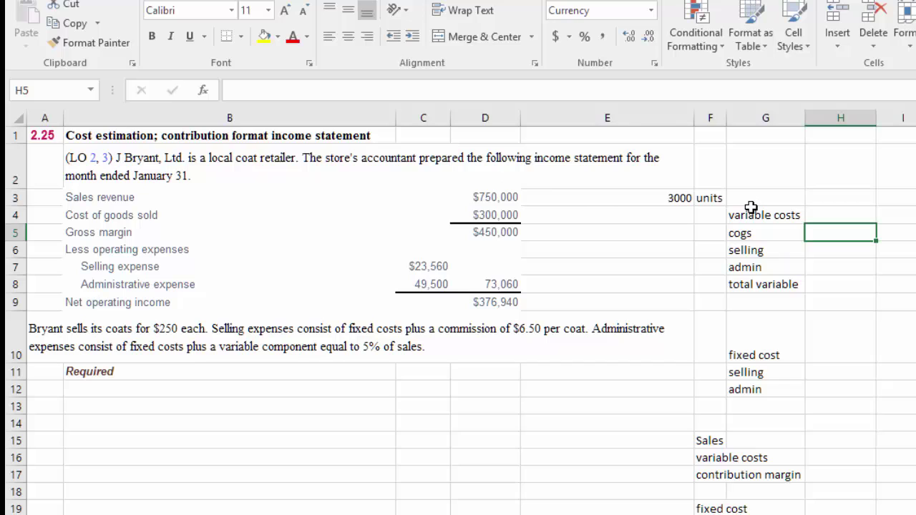
text(=)
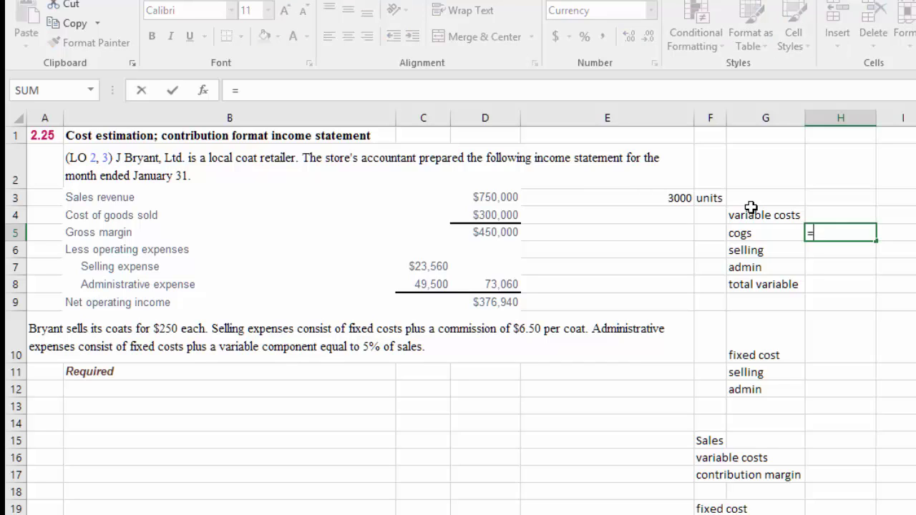
click(506, 219)
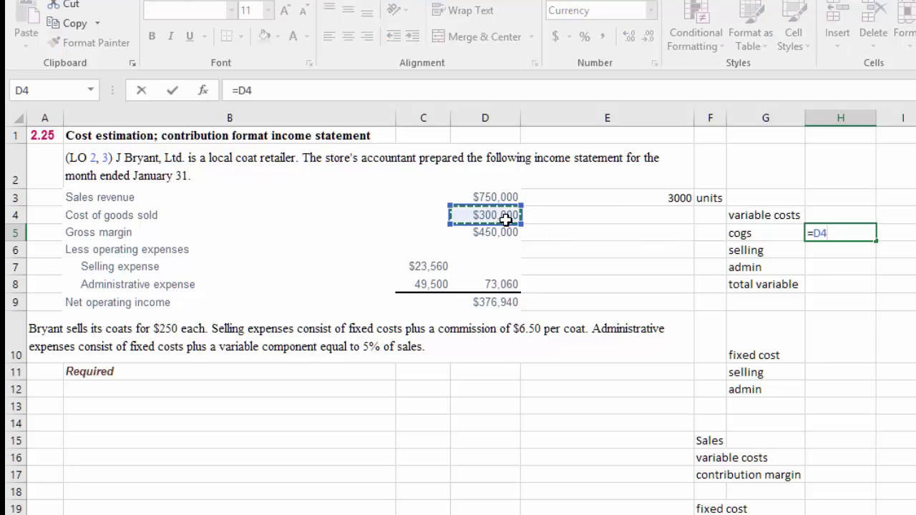
key(Return)
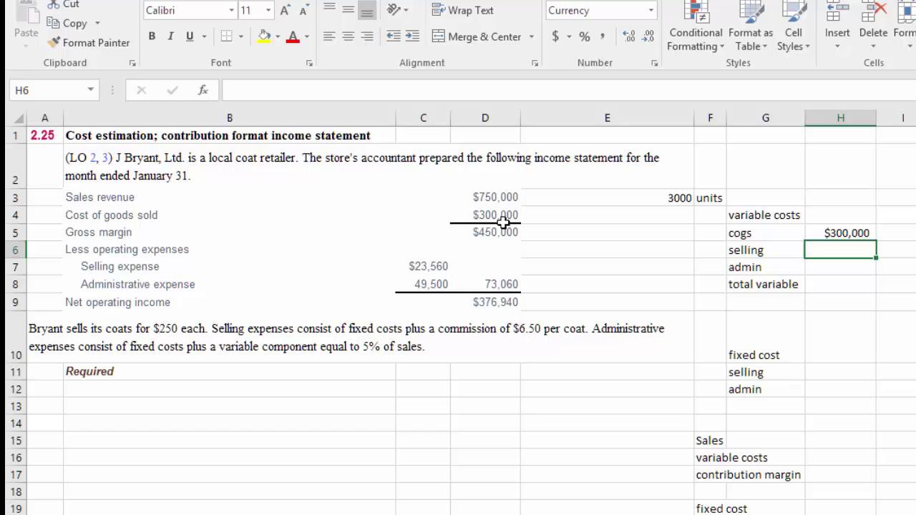
Enter =6.5*E3 in H6 for the $19,500 variable selling commission.
click(423, 265)
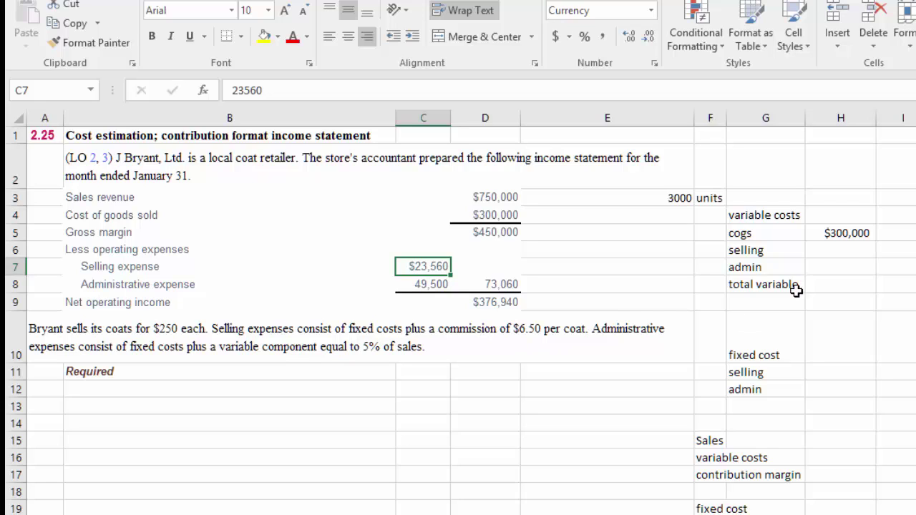
click(856, 248)
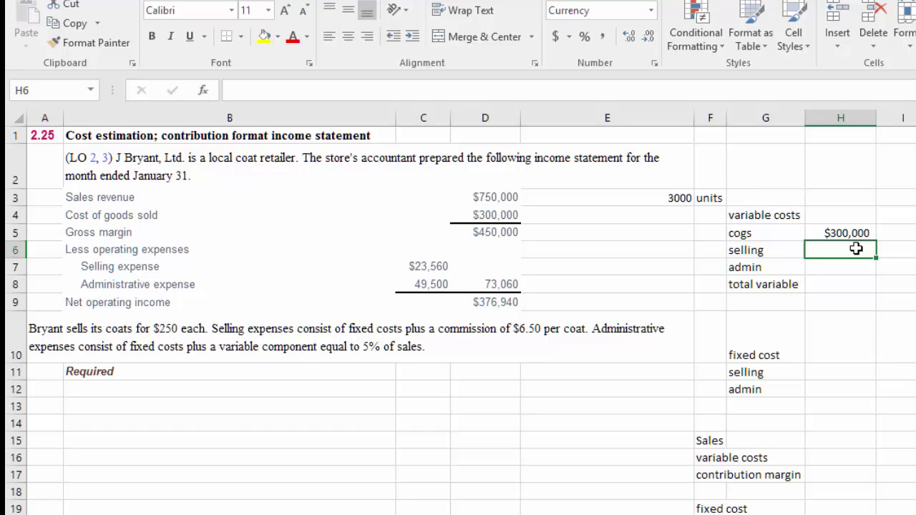
text(=6)
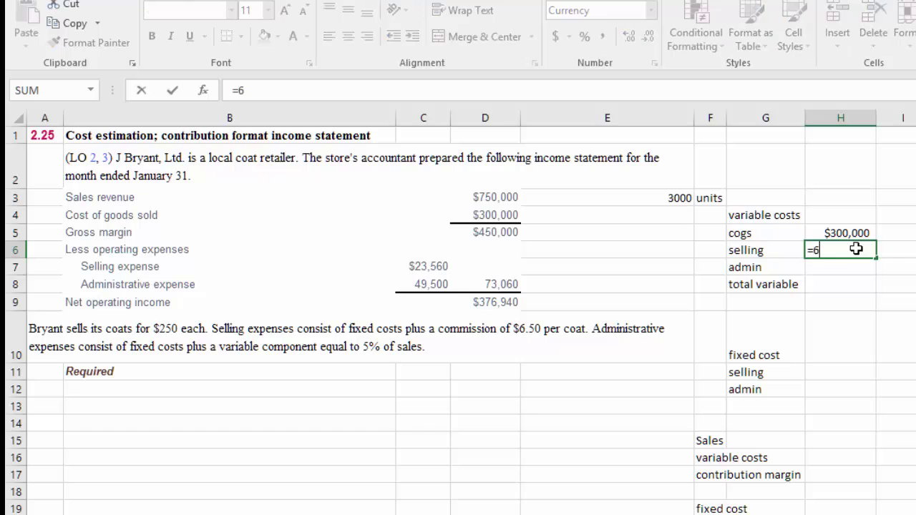
text(.5*)
click(649, 195)
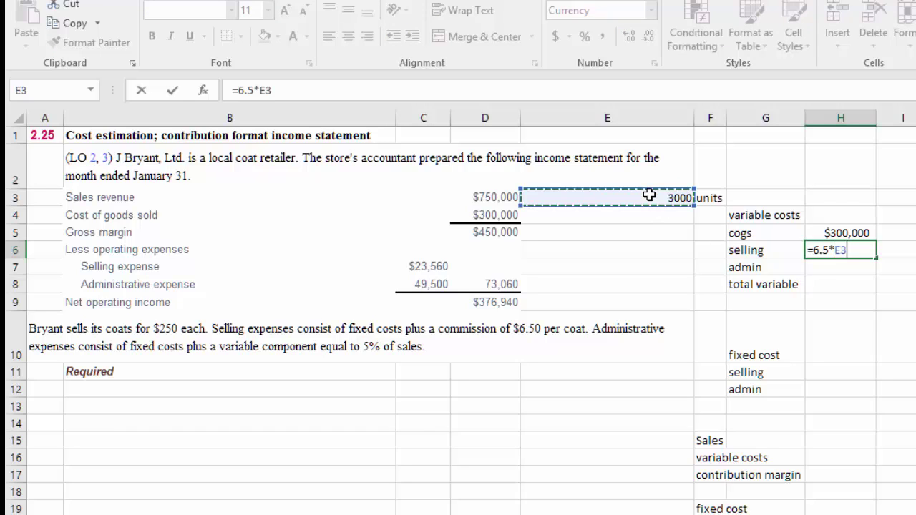
key(Return)
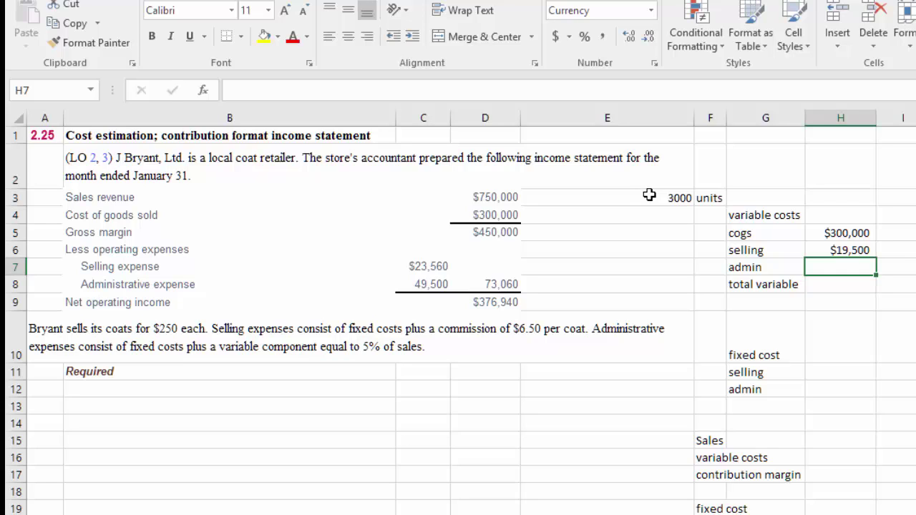
click(850, 245)
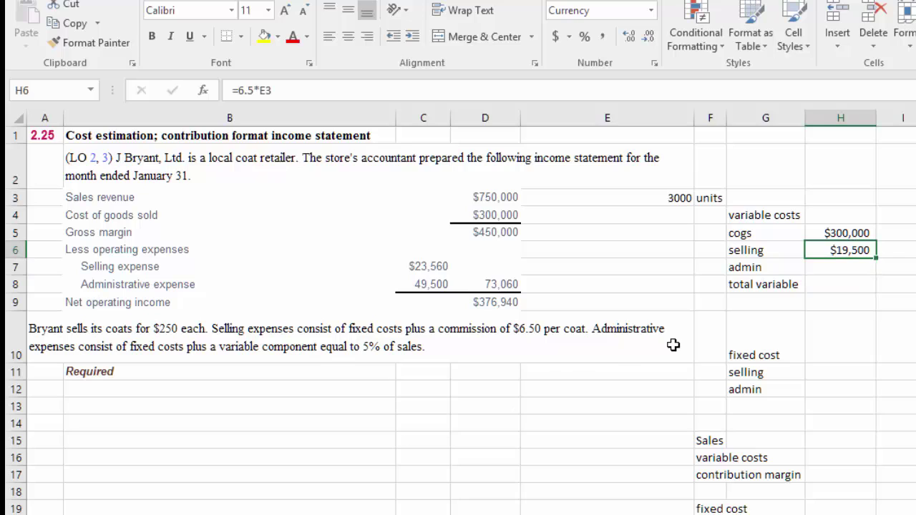
Enter =C7-H6 in H11 to get the $4,060 fixed selling cost.
click(439, 264)
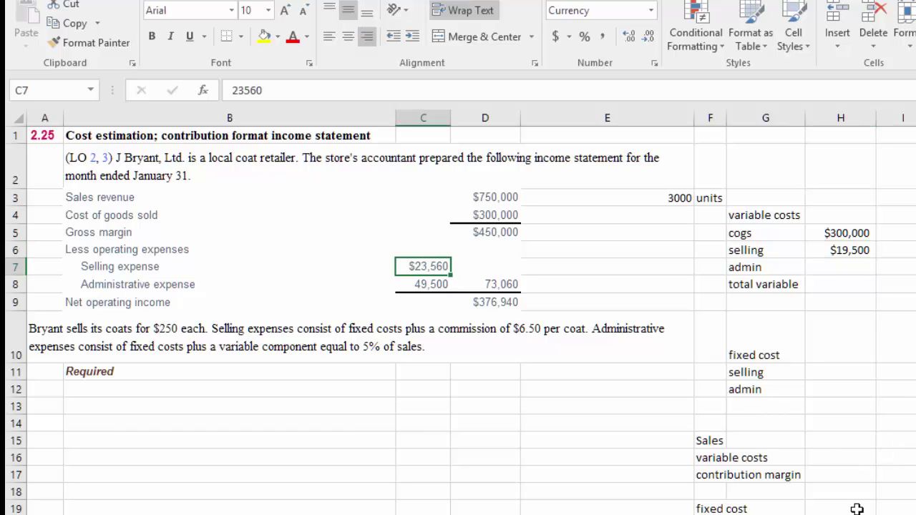
click(851, 370)
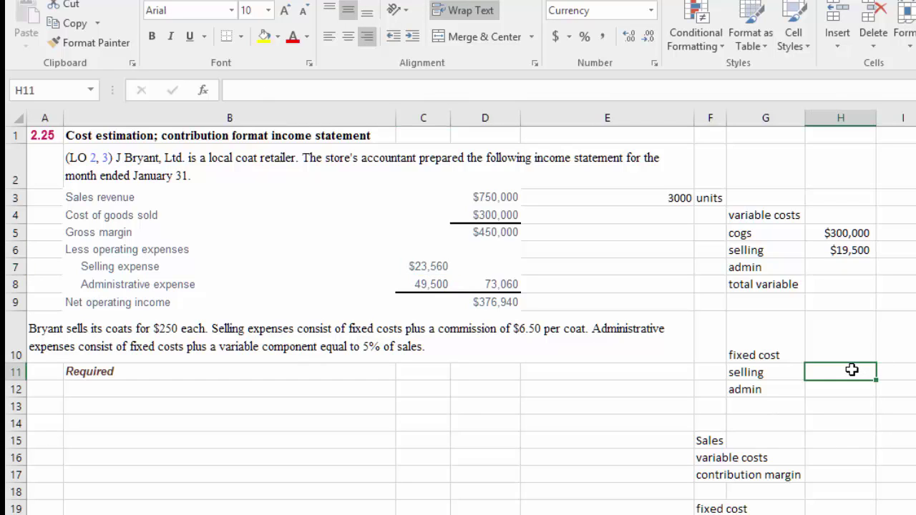
text(=)
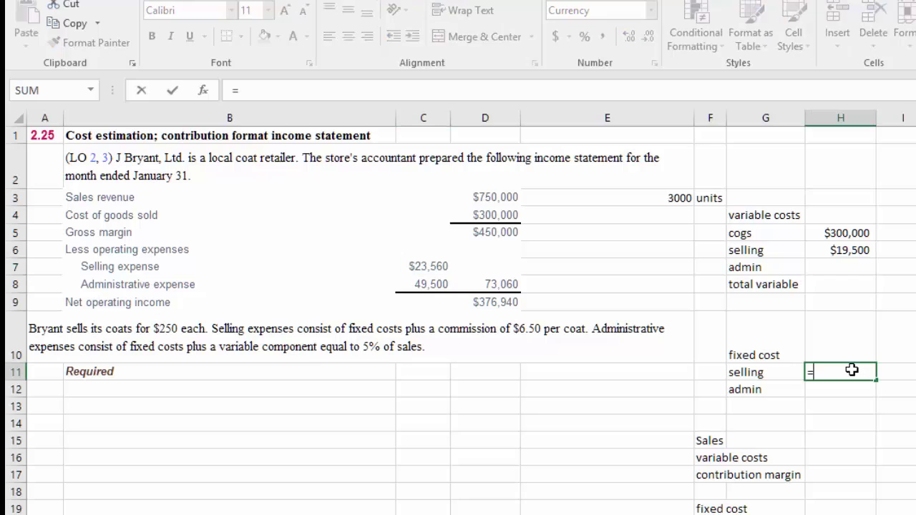
click(424, 266)
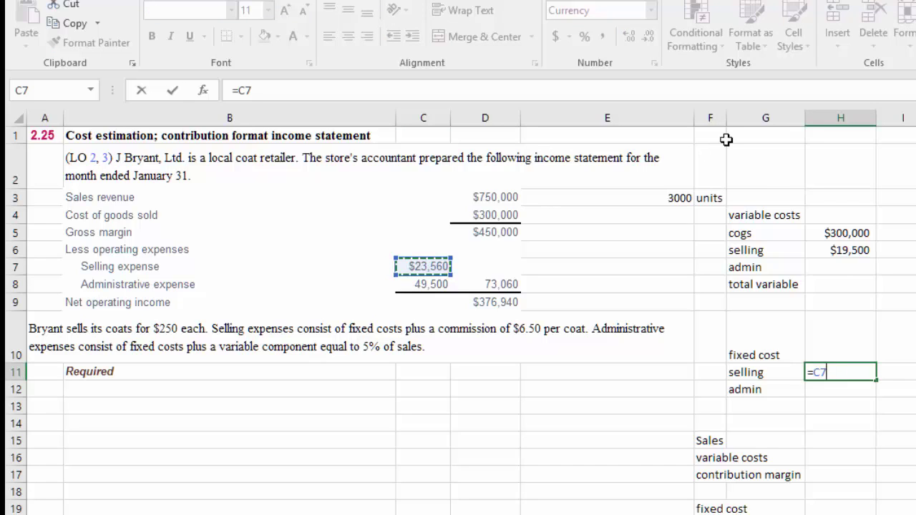
text(-)
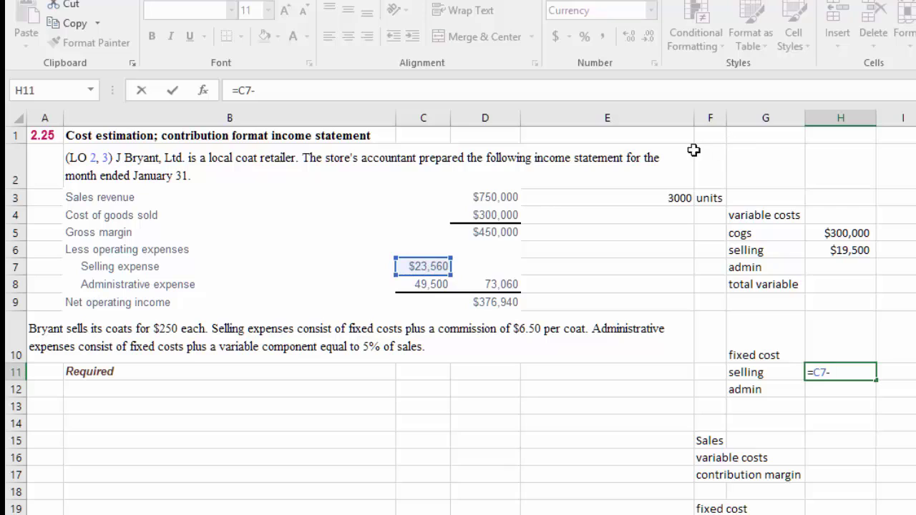
click(839, 250)
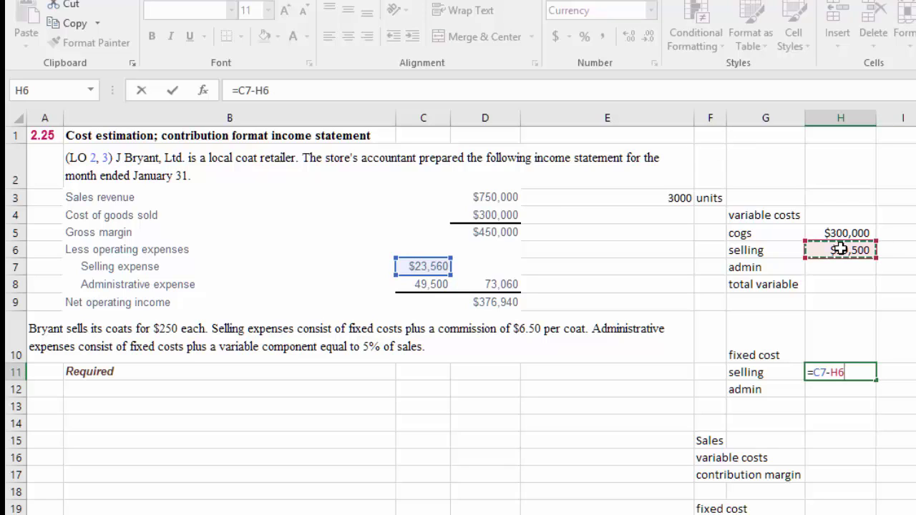
key(Return)
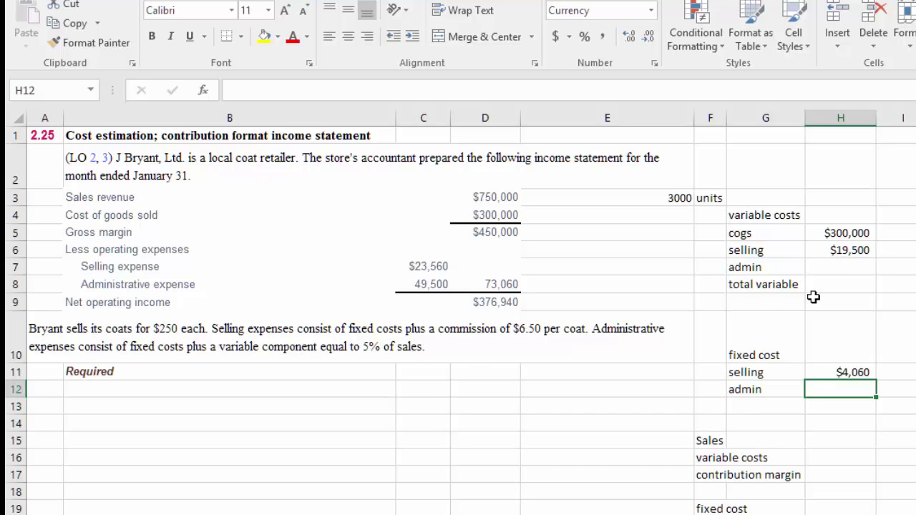
Enter =5%*D3 in H7 for the $37,500 variable admin cost.
click(847, 265)
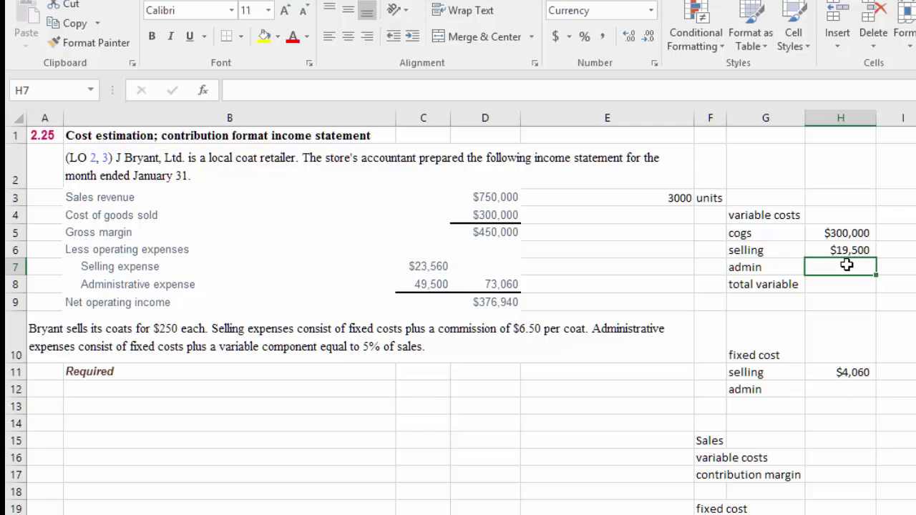
text(=)
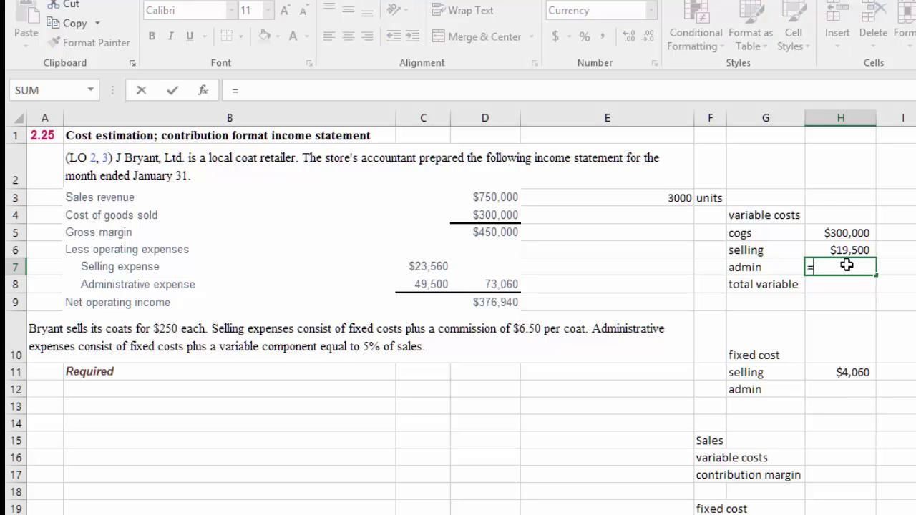
text(5%)
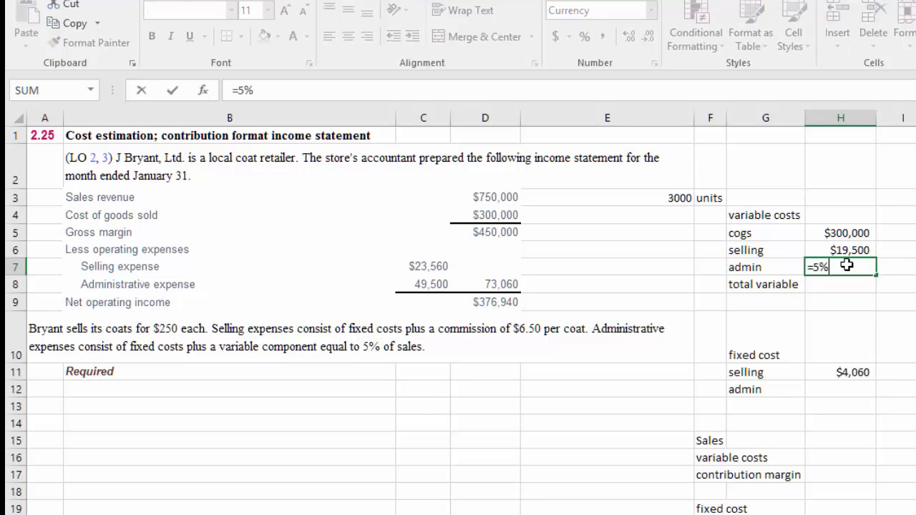
text(*)
click(503, 197)
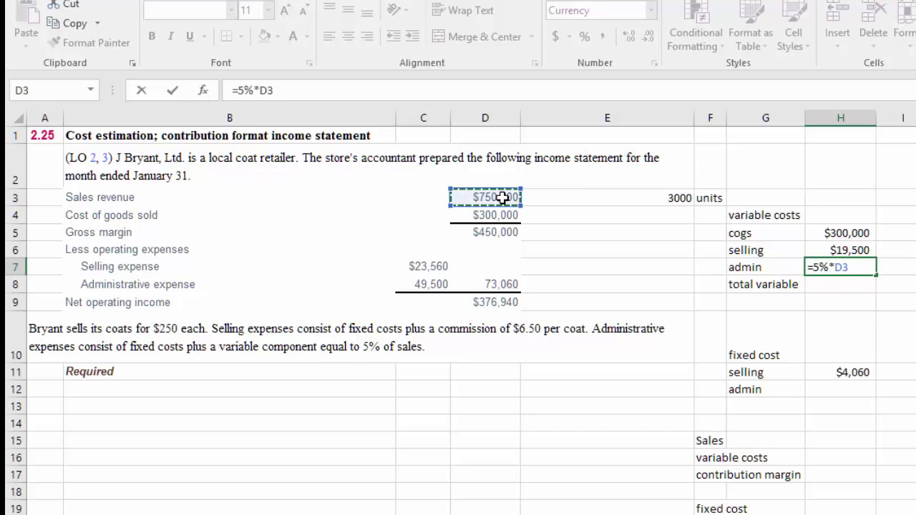
key(Return)
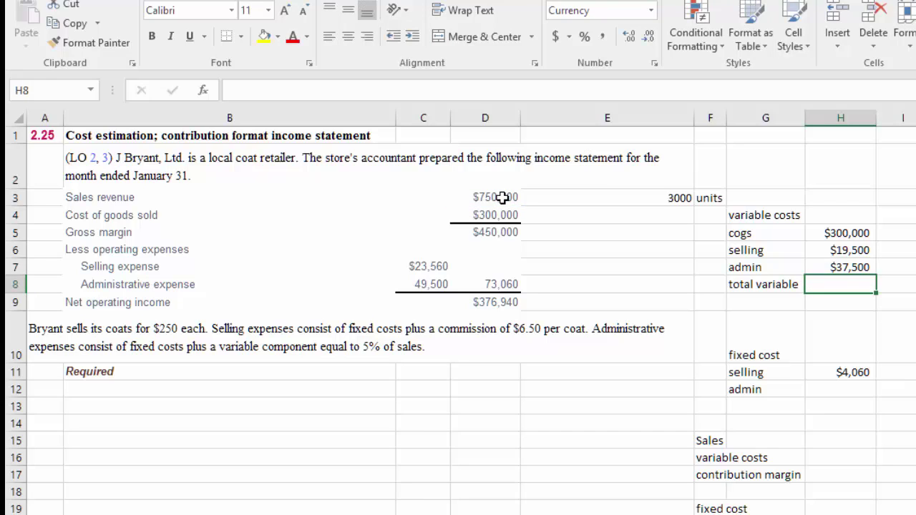
Enter =C8-H7 in H12 for the $12,000 fixed admin cost.
click(836, 389)
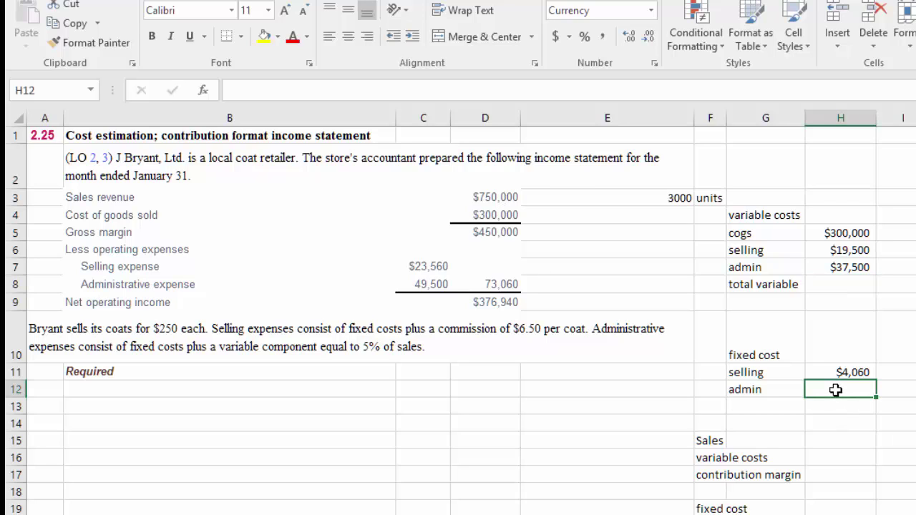
text(=)
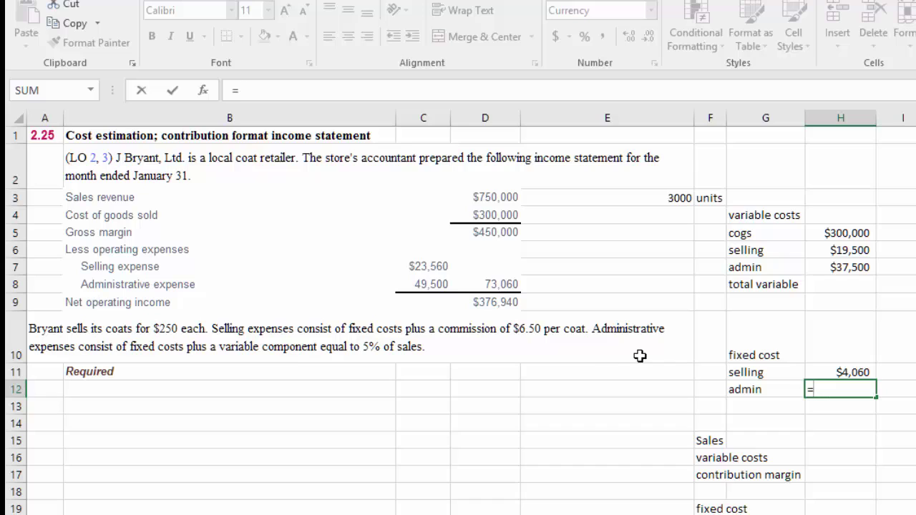
click(437, 283)
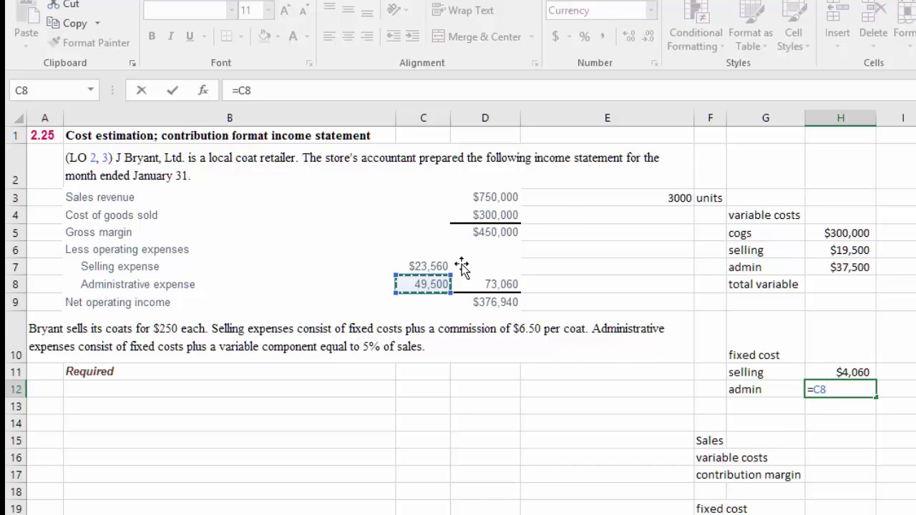
text(-)
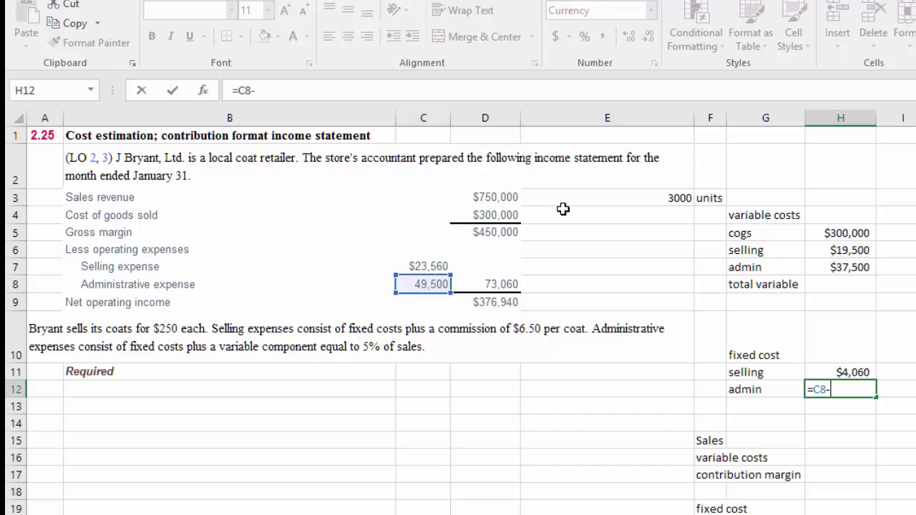
click(845, 266)
key(Return)
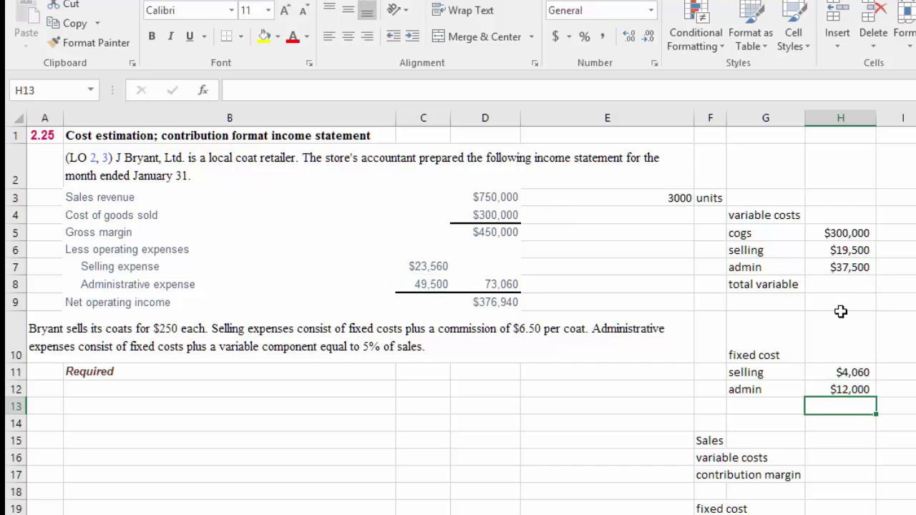
AutoSum variable costs in H8 ($357,000) and fixed costs in H13 ($16,060).
click(848, 281)
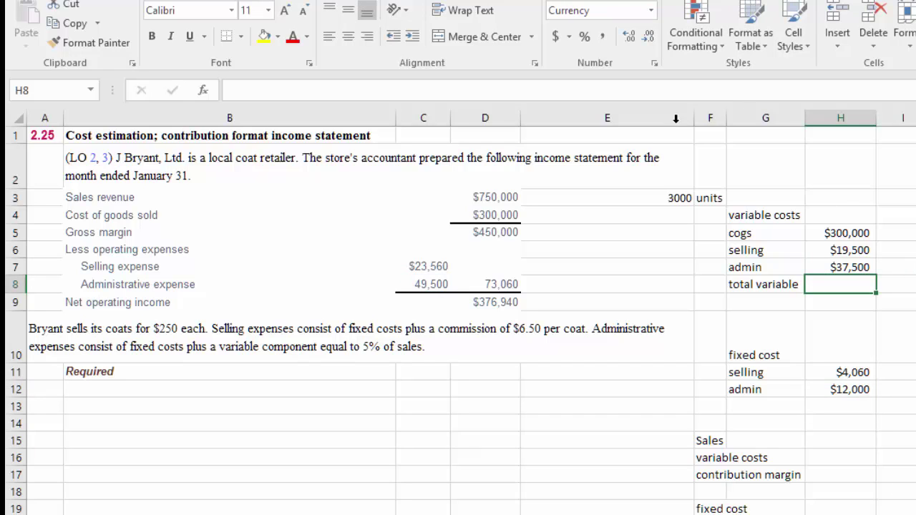
key(alt+equal)
key(Return)
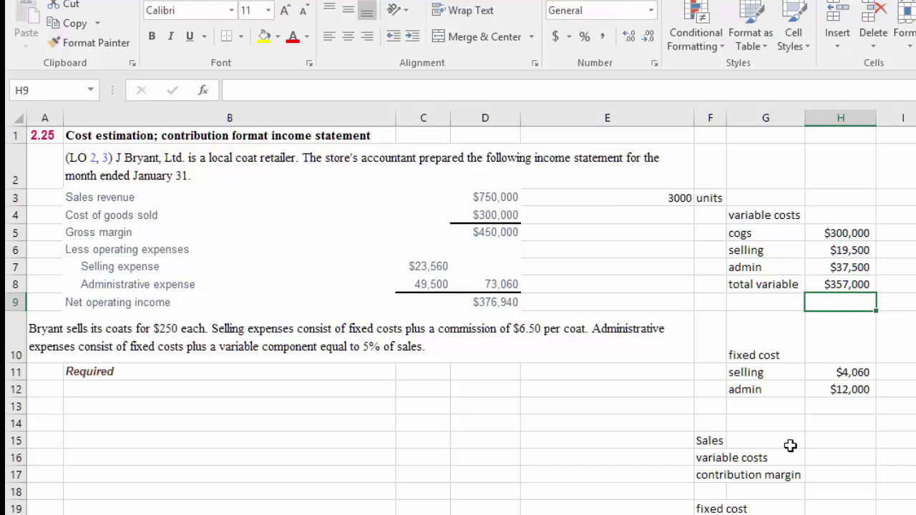
click(844, 406)
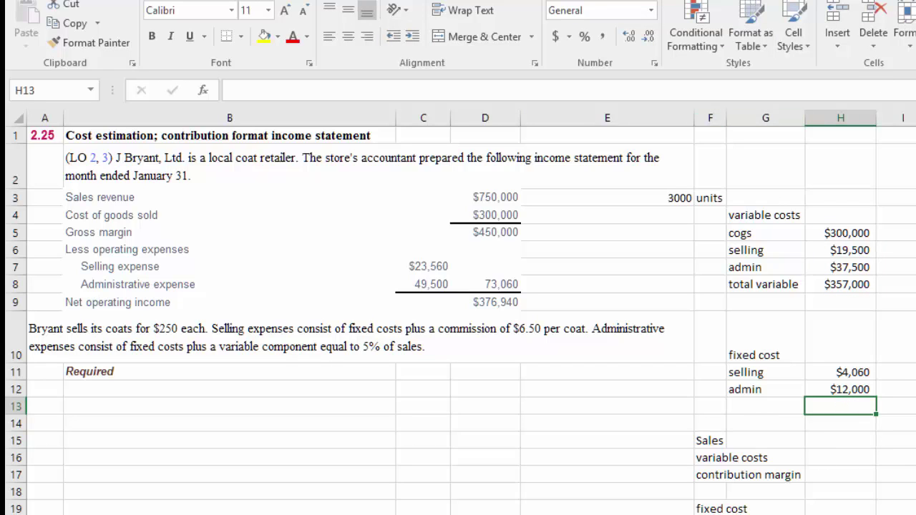
key(alt+equal)
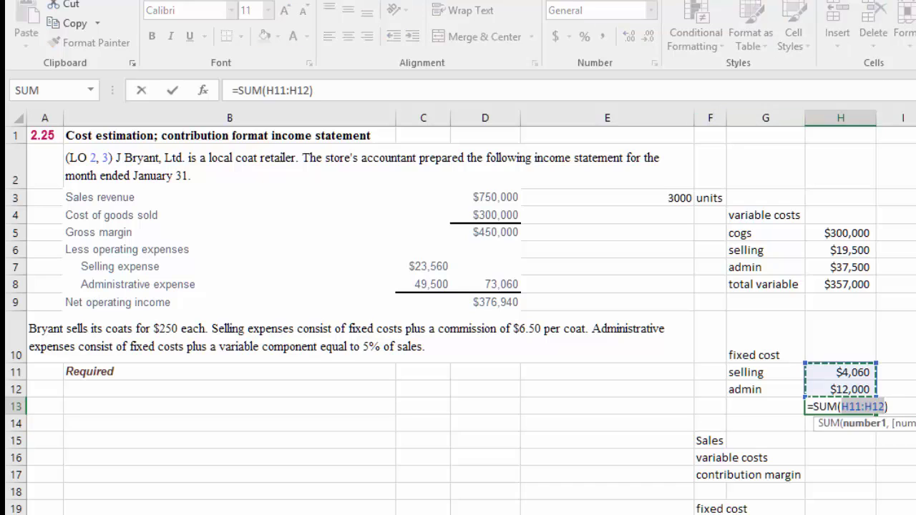
key(Return)
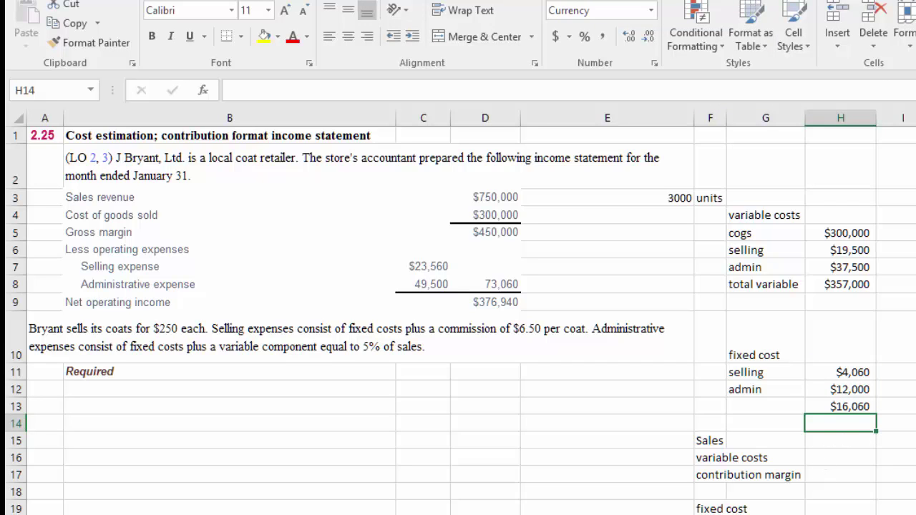
scroll(845, 439, down, 2)
scroll(458, 315, up, 1)
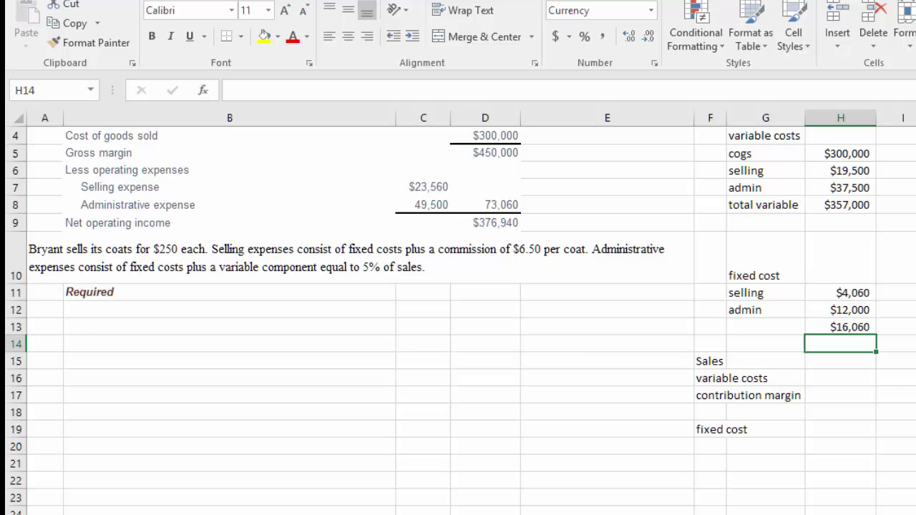
click(847, 361)
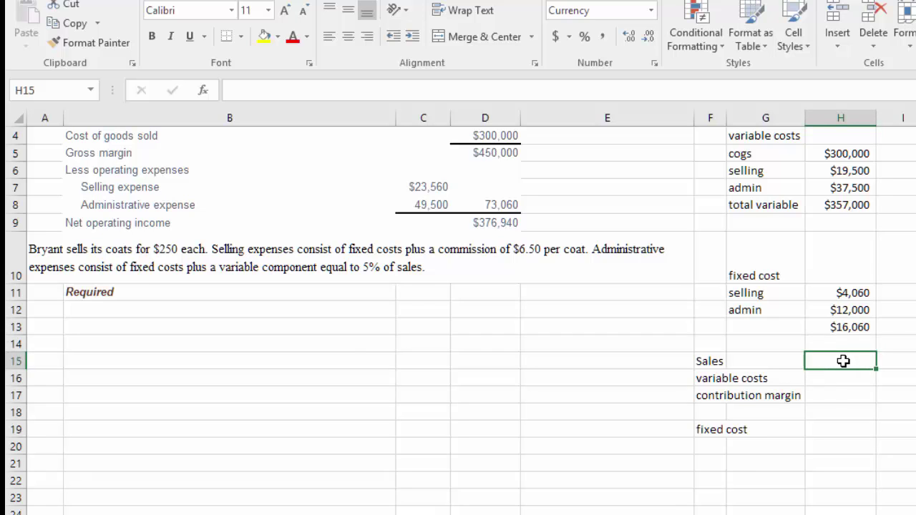
scroll(844, 361, up, 1)
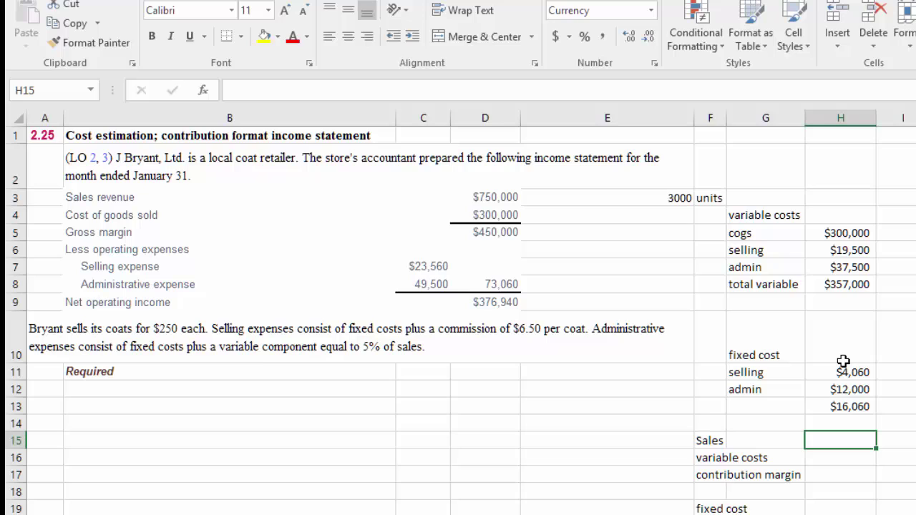
text(=)
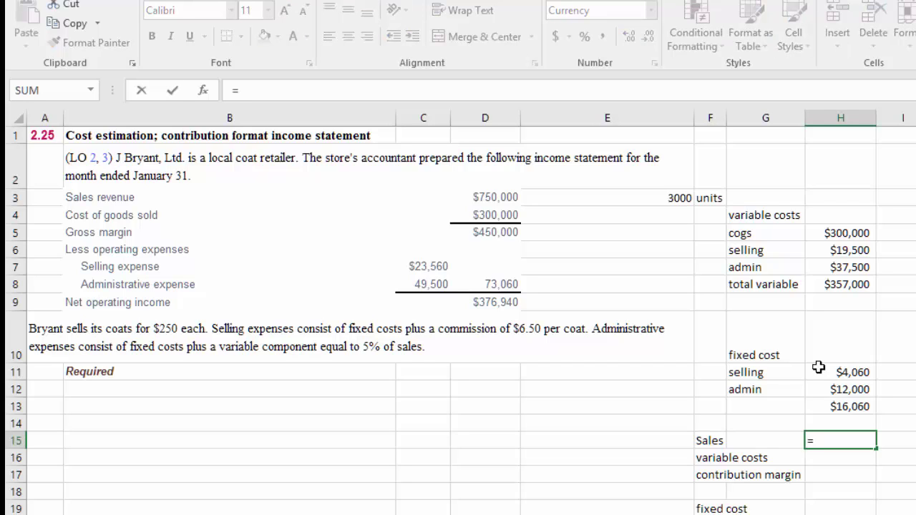
Link Sales to D3 ($750,000) and variable costs to H8 ($357,000).
click(498, 196)
key(Return)
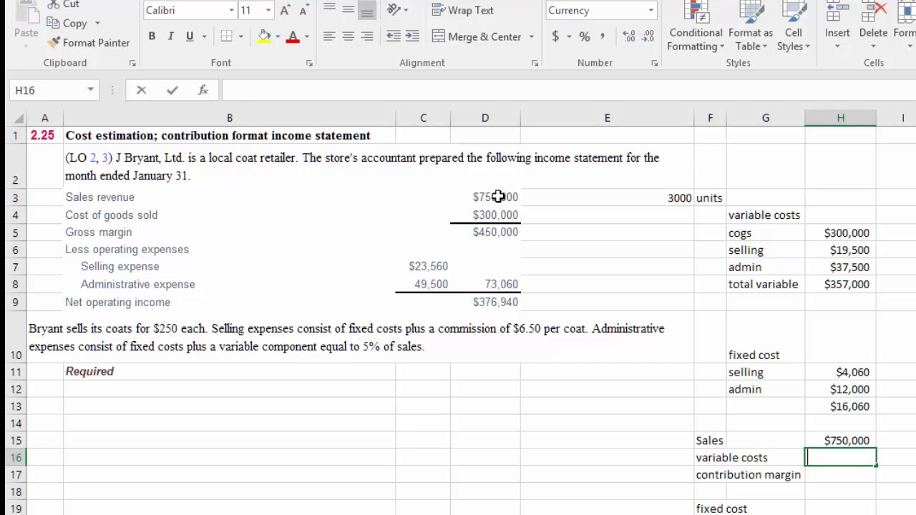
text(=)
click(857, 287)
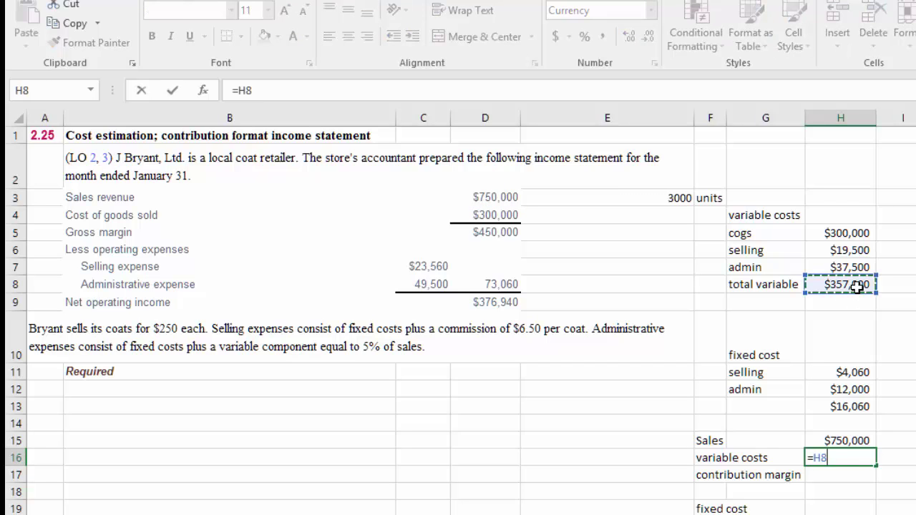
key(Return)
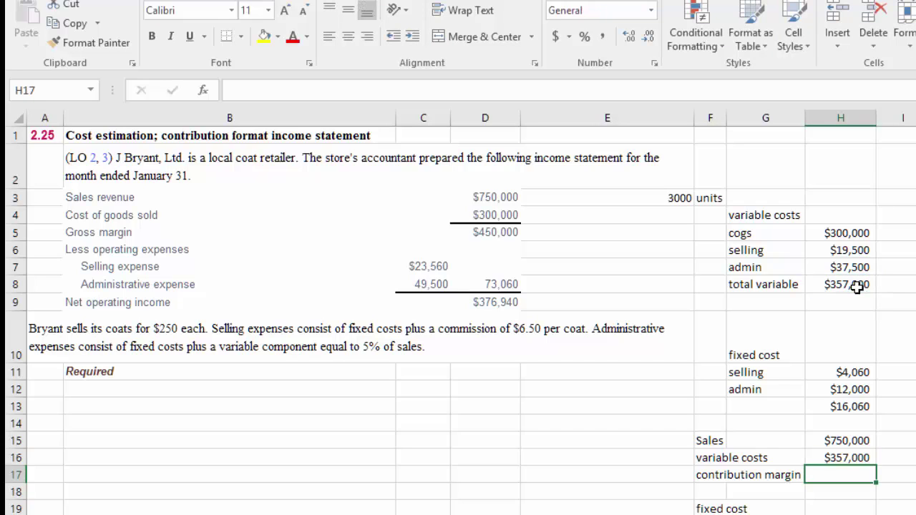
Enter =H15-H16 in H17 for the $393,000 contribution margin.
text(=)
click(844, 439)
text(-)
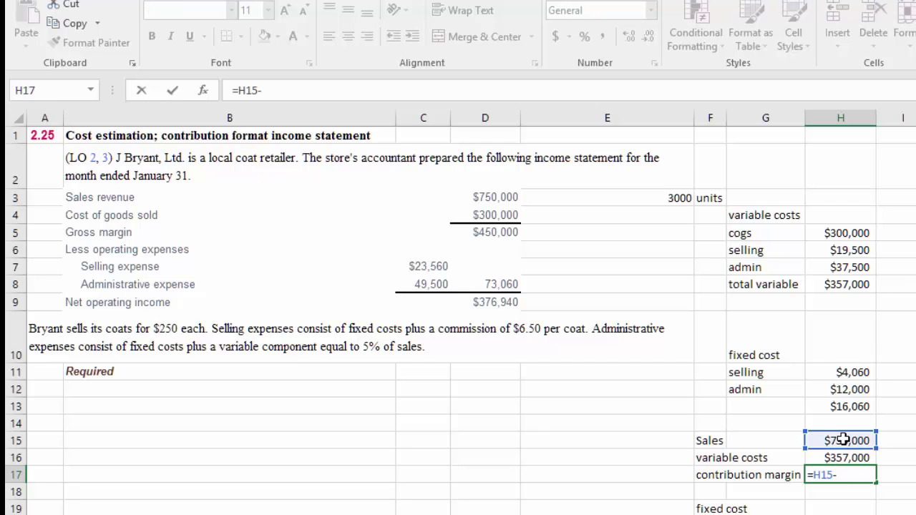
click(839, 456)
key(Return)
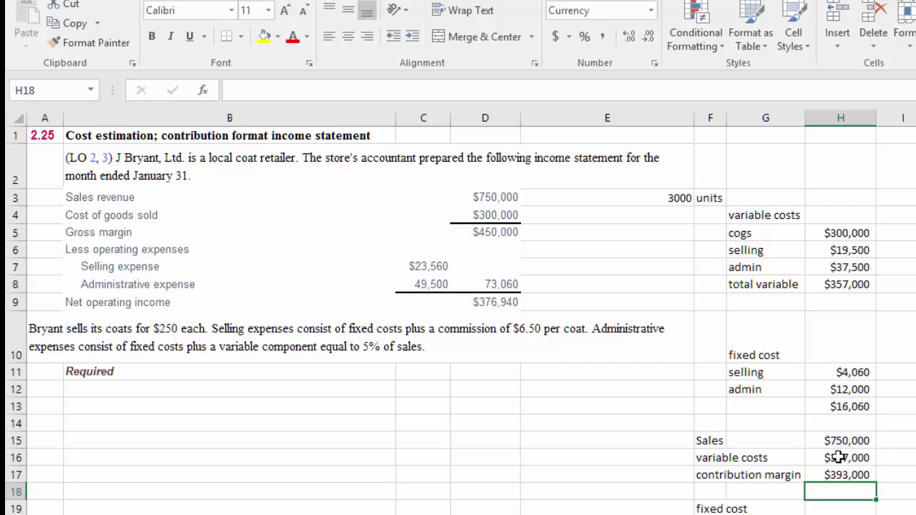
Link the fixed cost line in H19 to H13 ($16,060).
scroll(839, 456, down, 1)
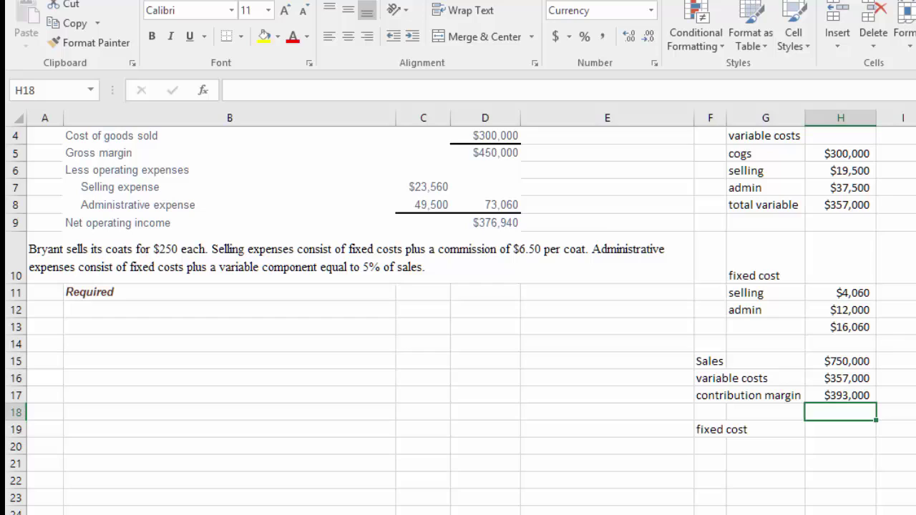
click(854, 426)
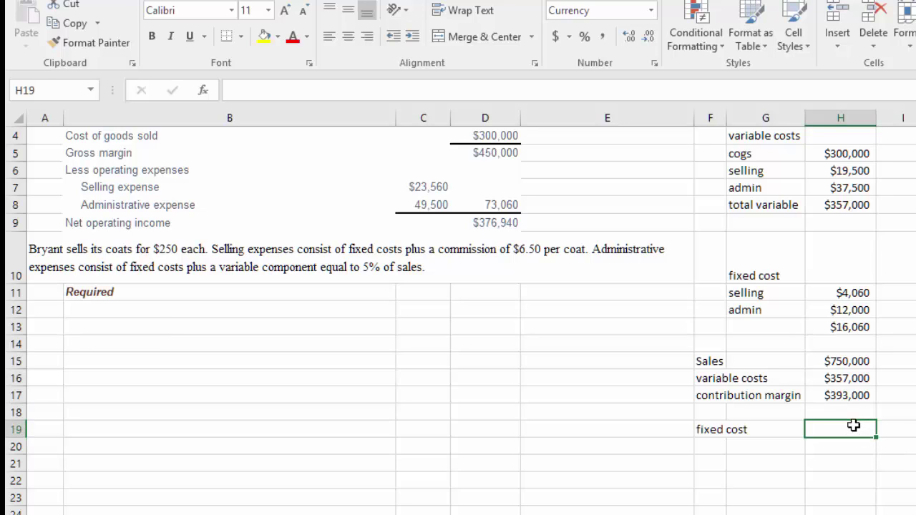
text(=)
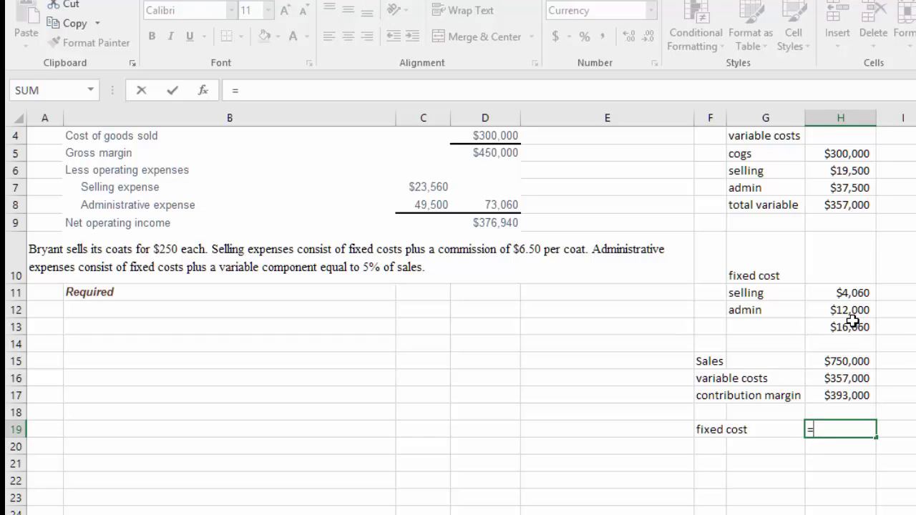
click(851, 326)
key(Return)
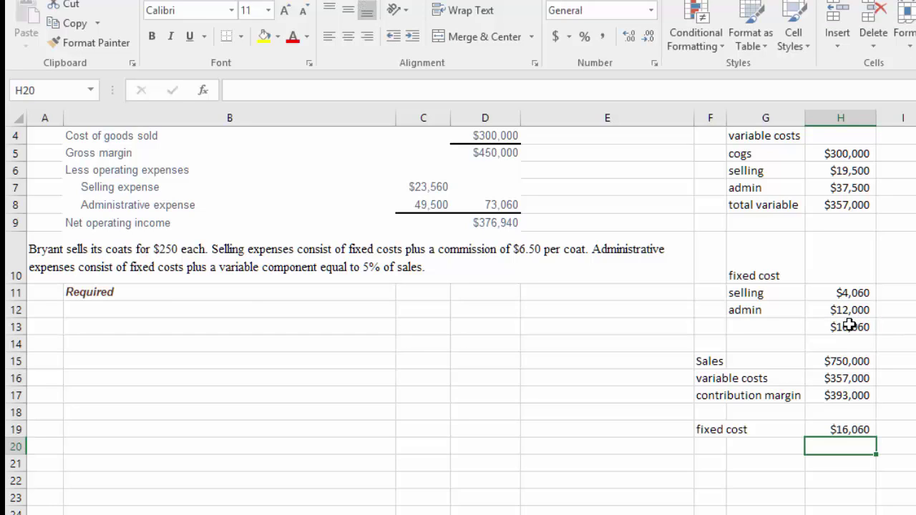
Add a 'Net Income' label with =H17-H19, giving $376,940.
click(715, 461)
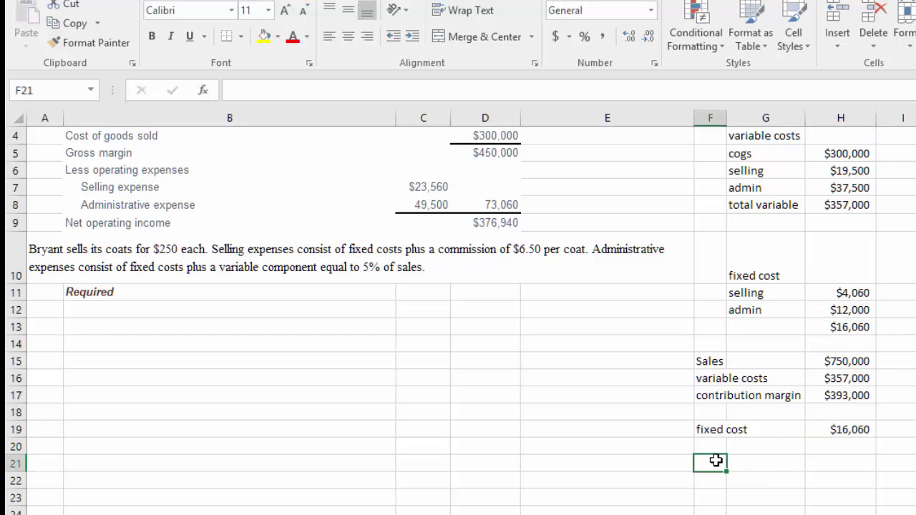
text(Net)
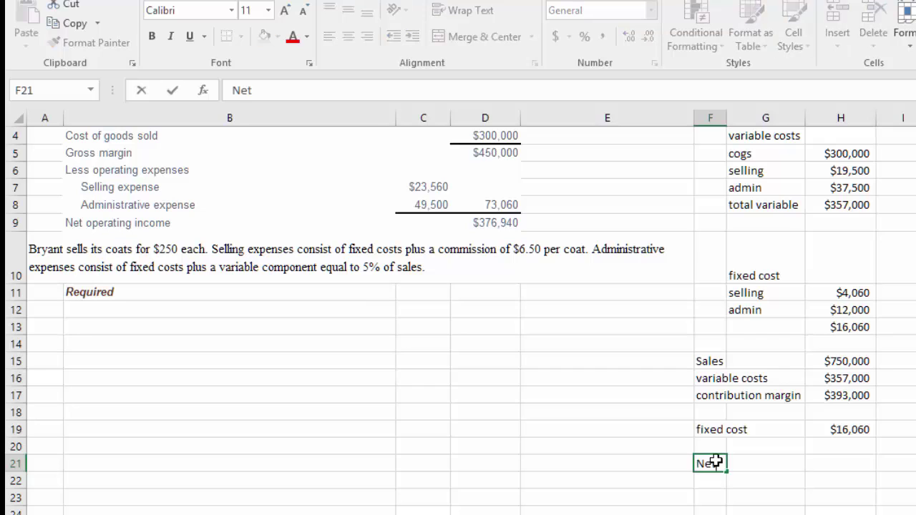
text( Income)
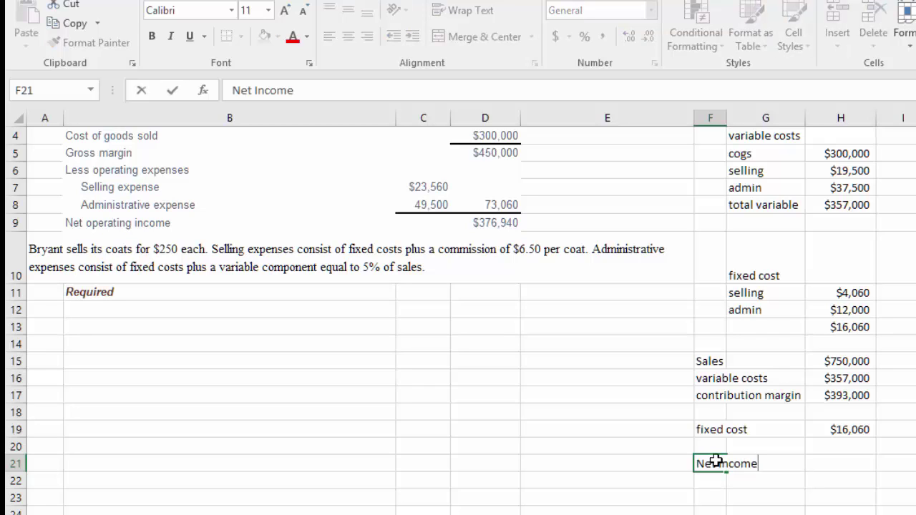
key(Tab)
key(Tab)
text(=)
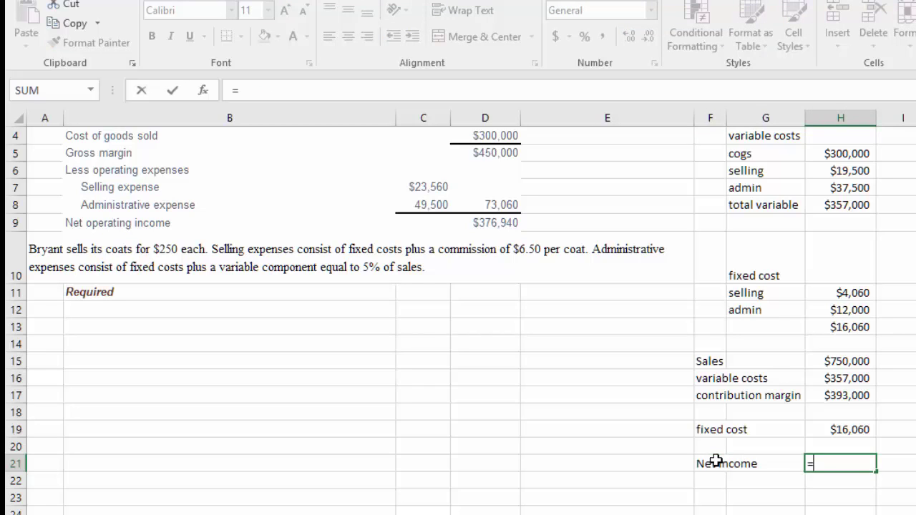
click(845, 395)
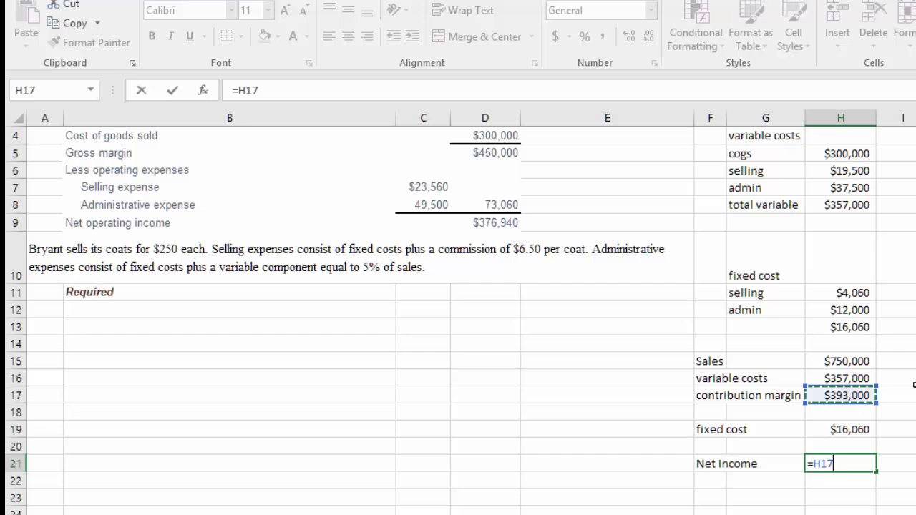
text(-)
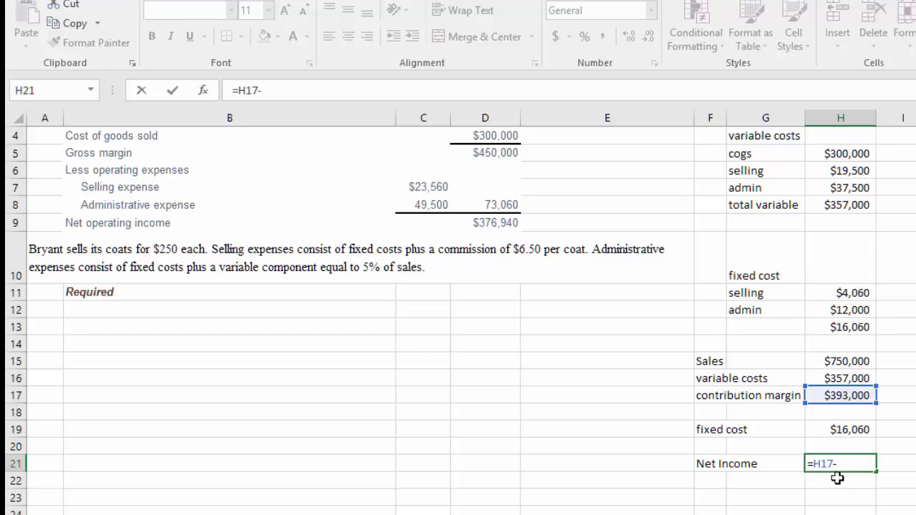
click(850, 429)
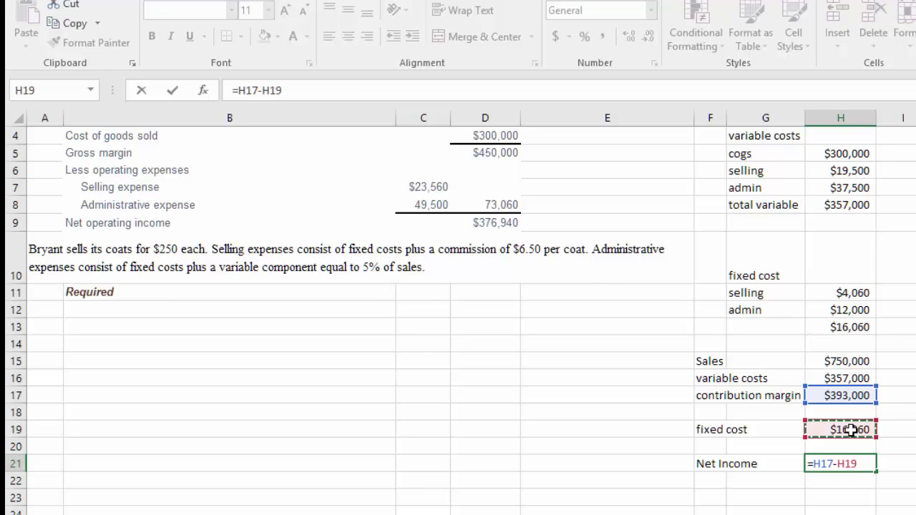
key(Return)
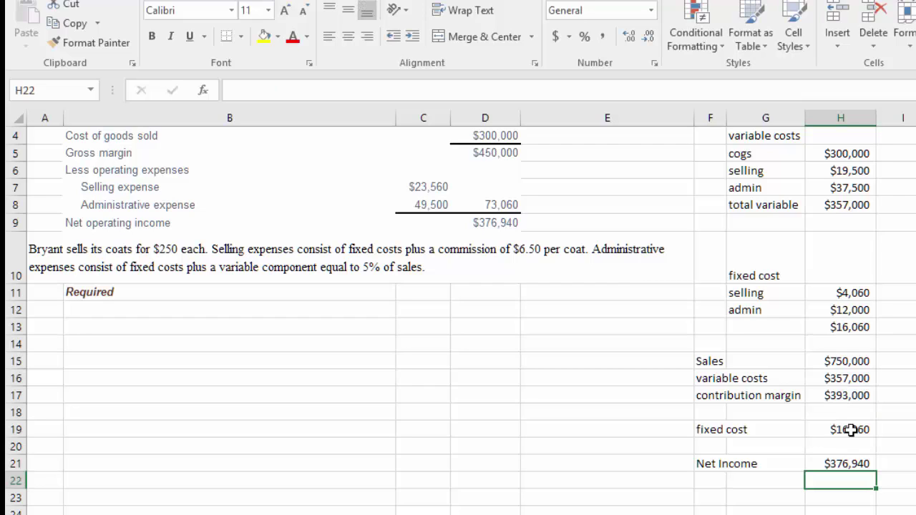
Fill the summary block F15:J21 with yellow.
click(498, 223)
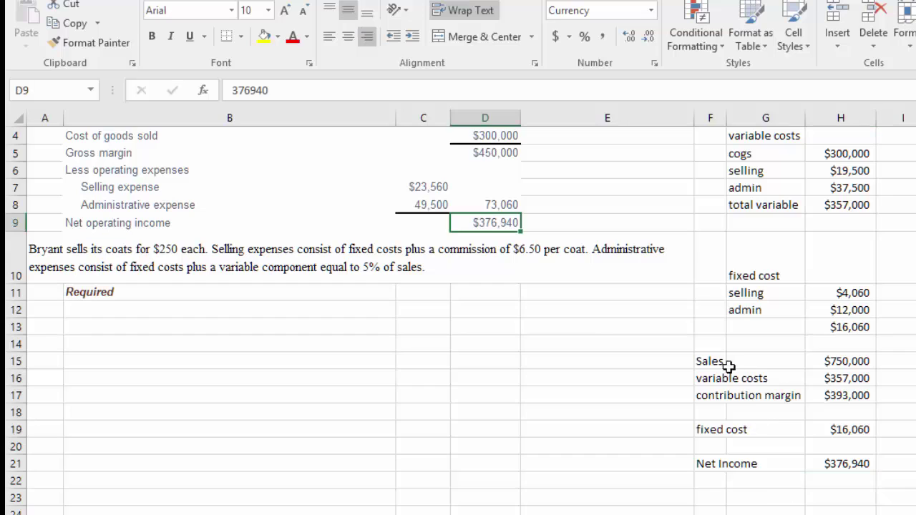
drag(716, 361, 906, 465)
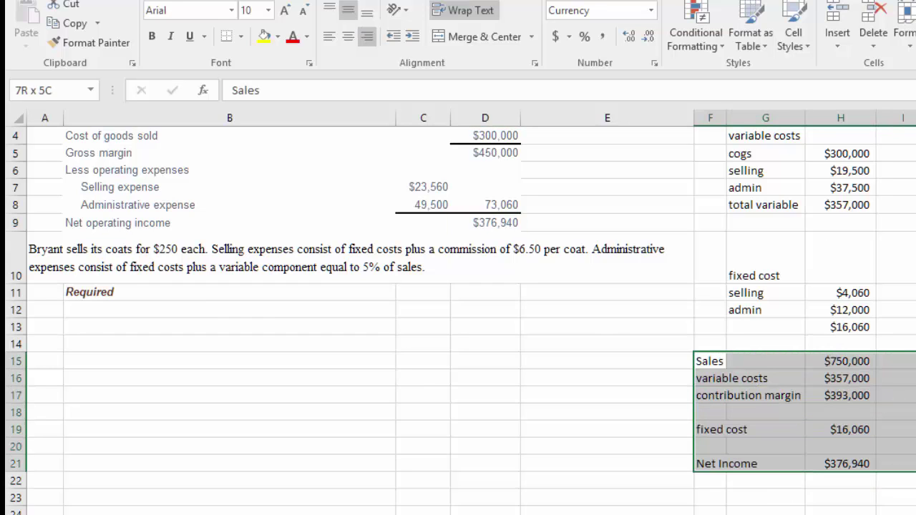
click(266, 37)
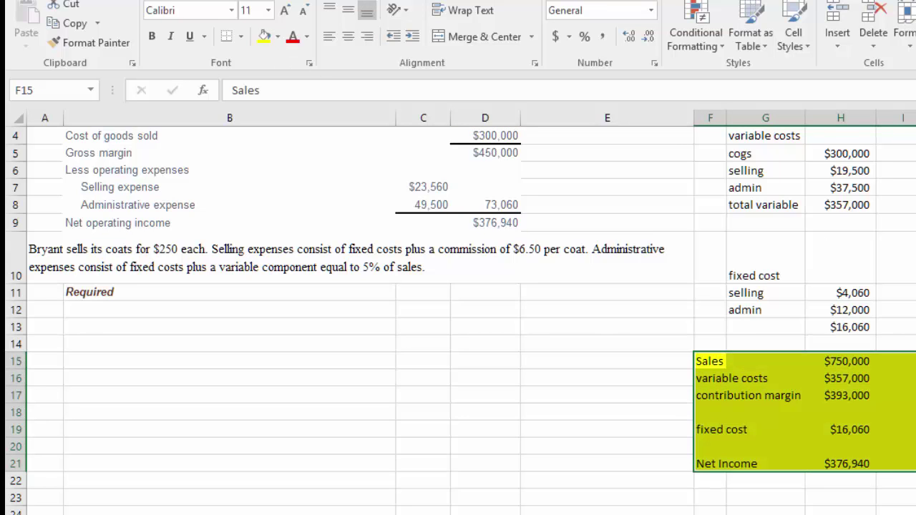
click(904, 360)
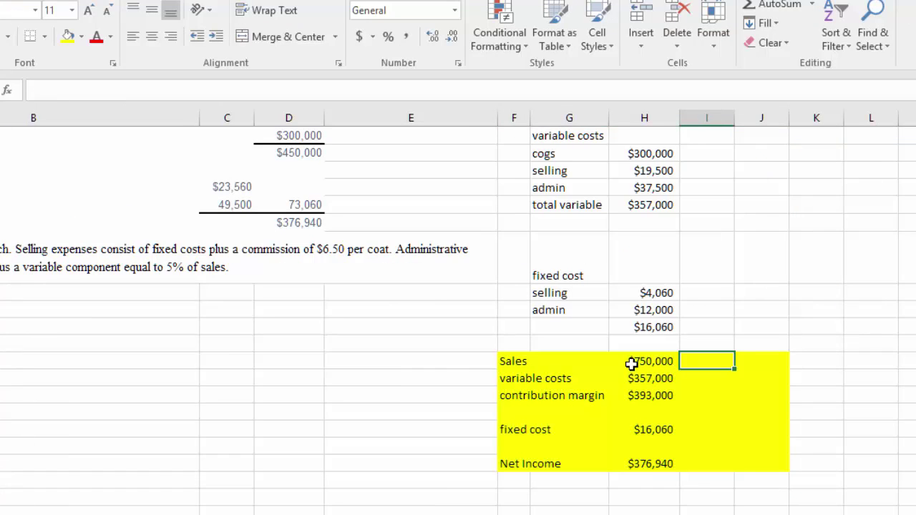
Enter =H15/3000 in J15 for $250 per-unit sales.
click(759, 361)
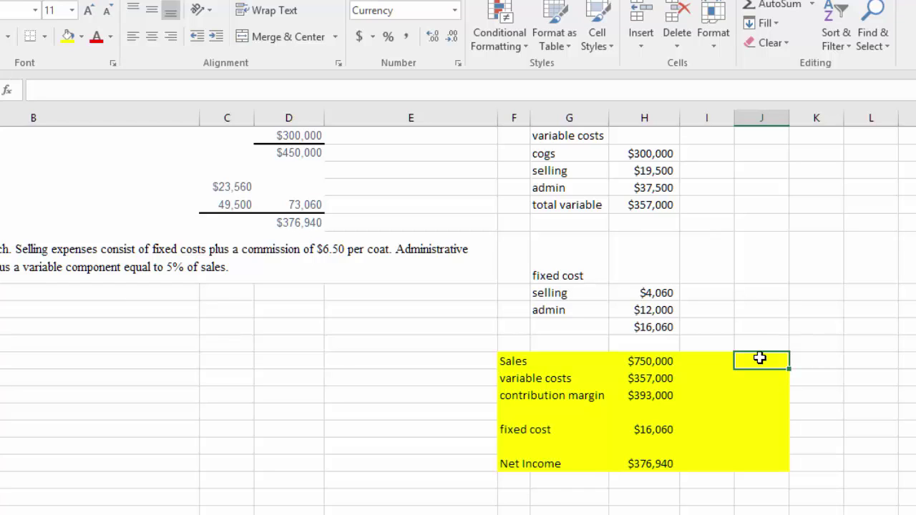
text(=)
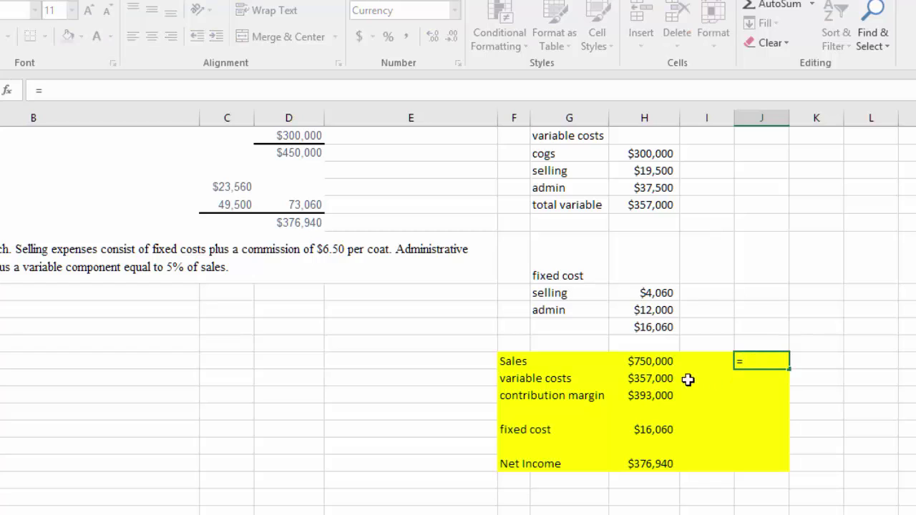
click(656, 363)
text(/)
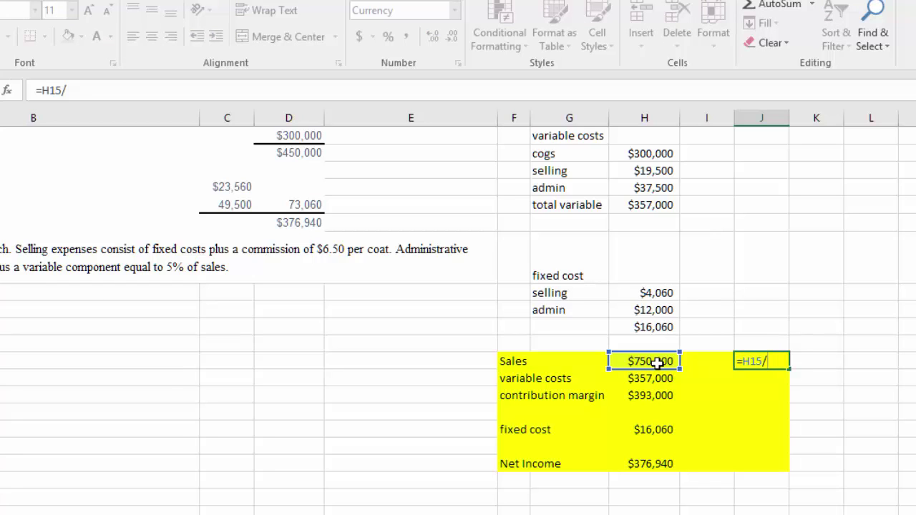
text(3000)
key(Return)
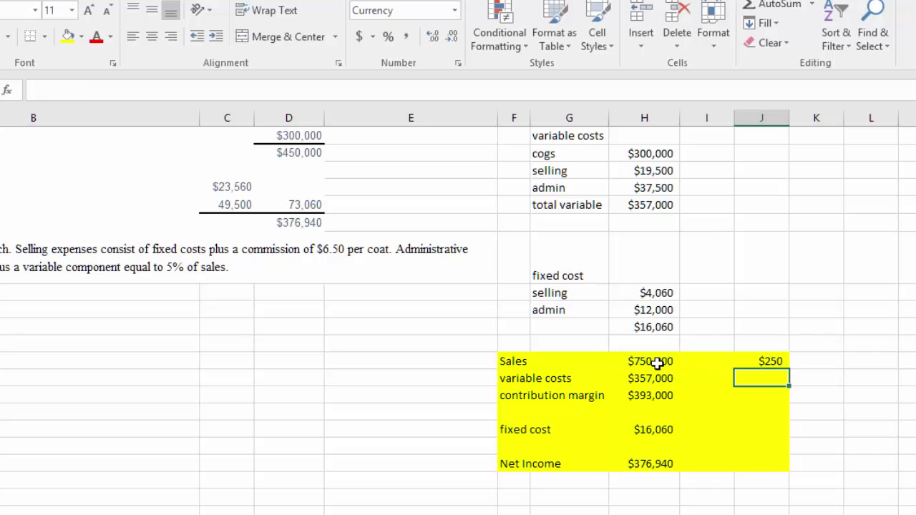
Fill the per-unit formula down to J17: $119 variable costs, $131 contribution margin.
click(777, 361)
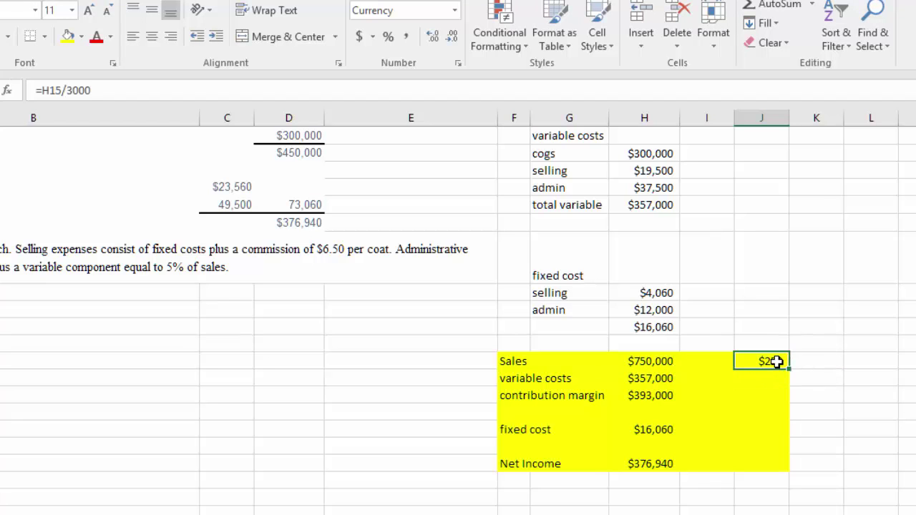
drag(788, 370, 787, 405)
click(759, 393)
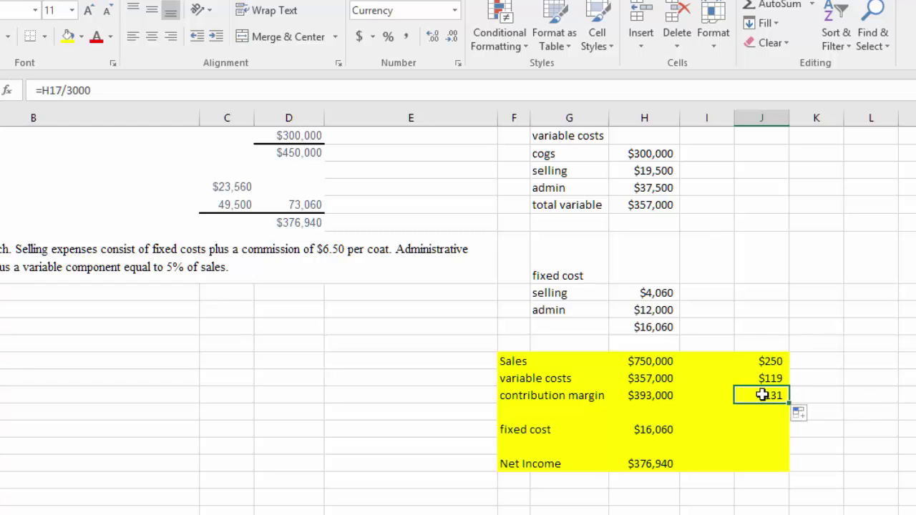
drag(541, 398, 757, 395)
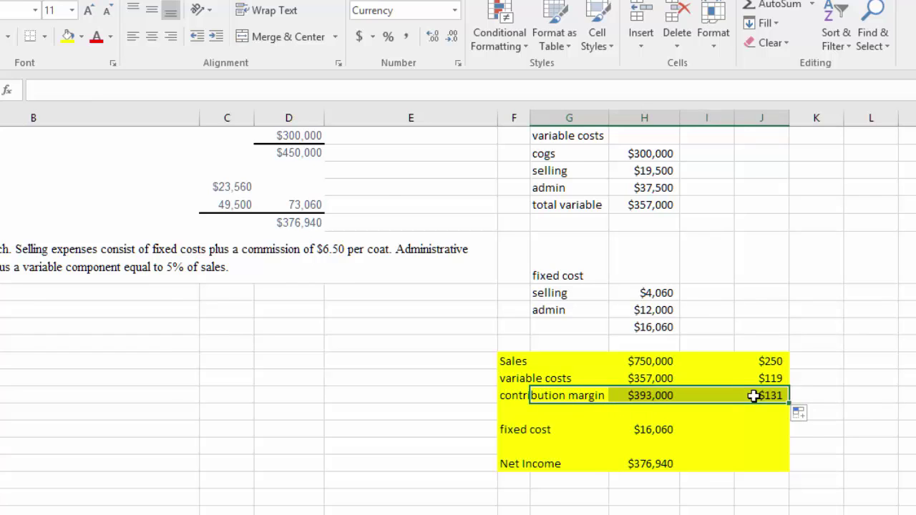
Bold the contribution margin row F17:J17, including the $131 per-unit figure.
click(505, 398)
drag(505, 398, 764, 397)
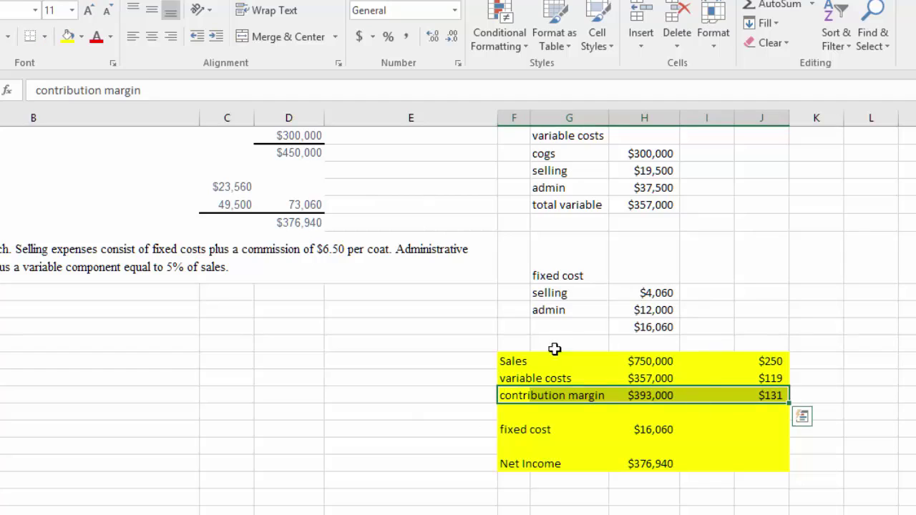
key(ctrl+b)
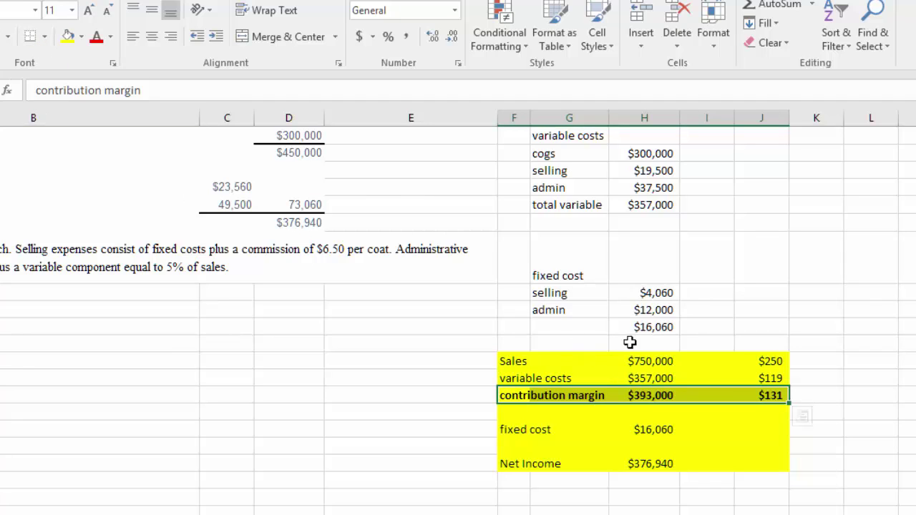
click(761, 432)
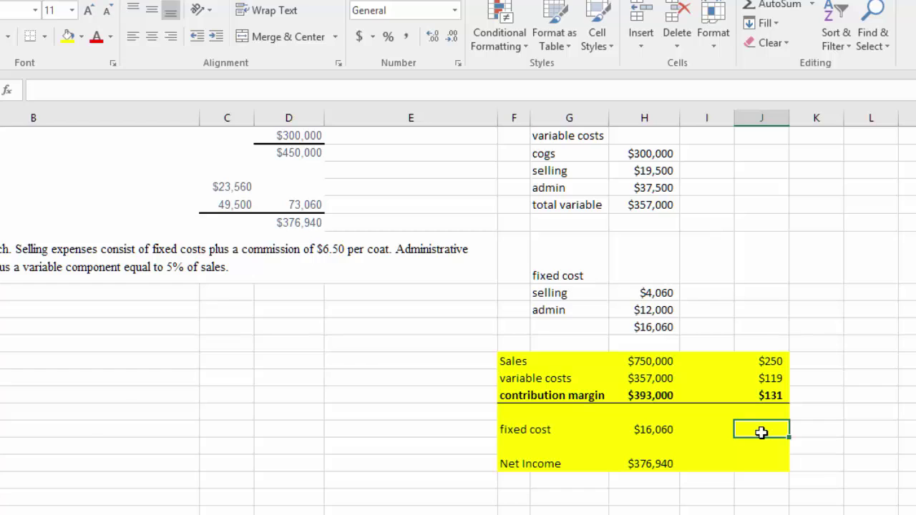
click(772, 396)
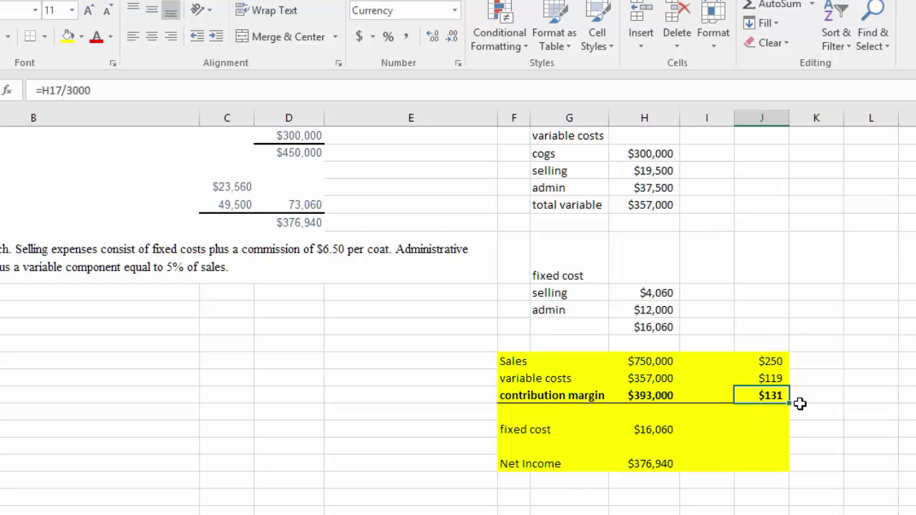
click(661, 433)
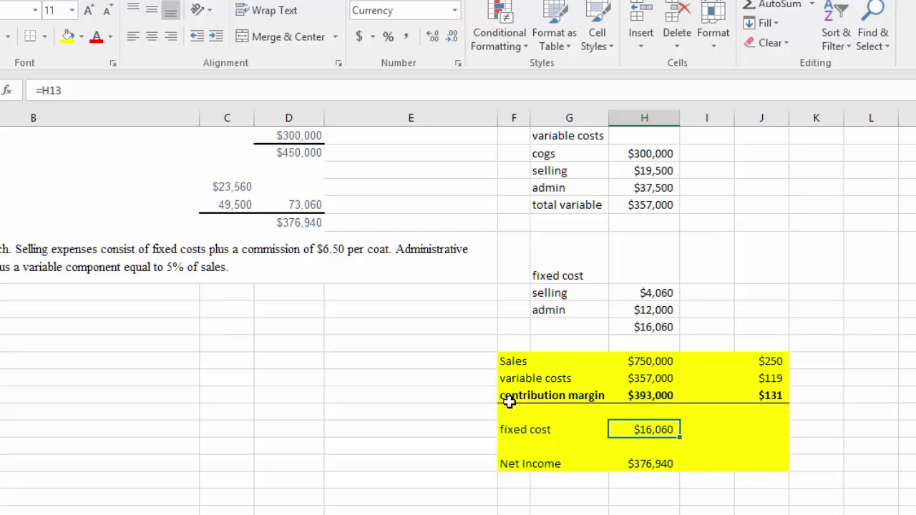
Enter =H19/J17 in D18 to compute break-even units of 122.5954198.
click(290, 406)
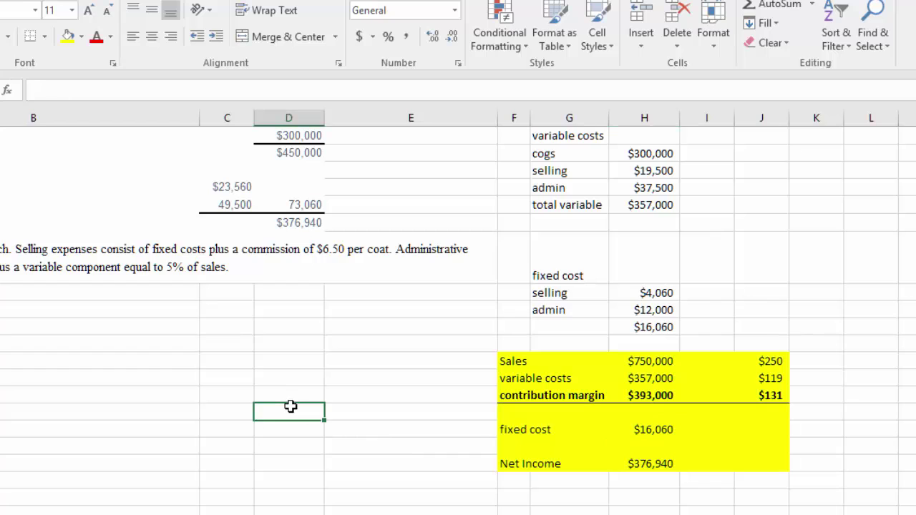
text(=)
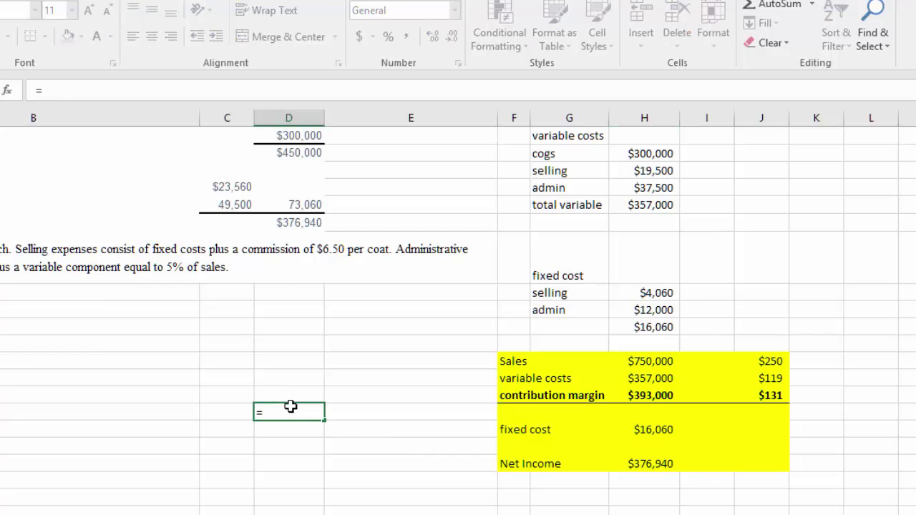
click(637, 430)
text(/)
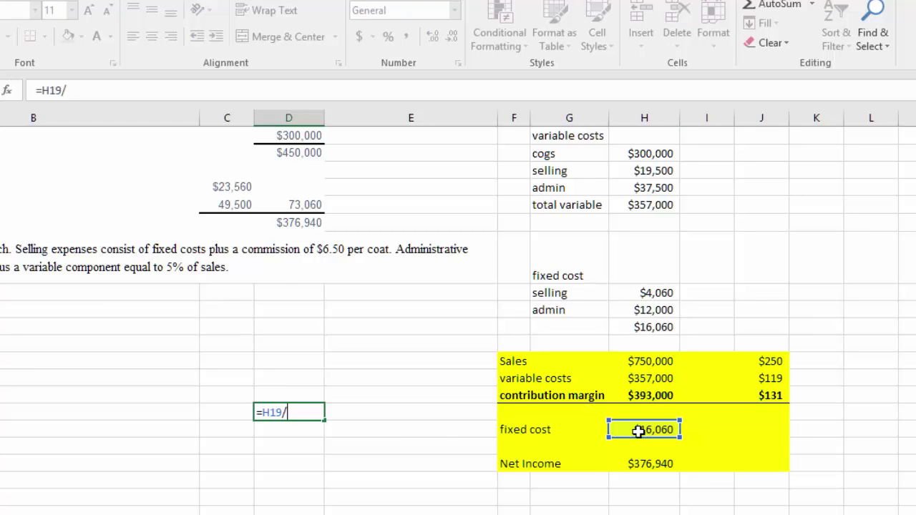
click(768, 395)
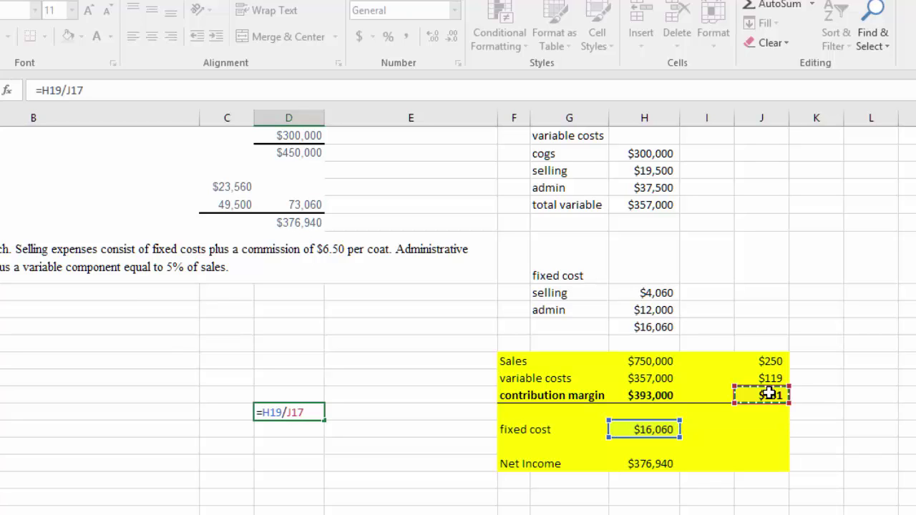
key(Return)
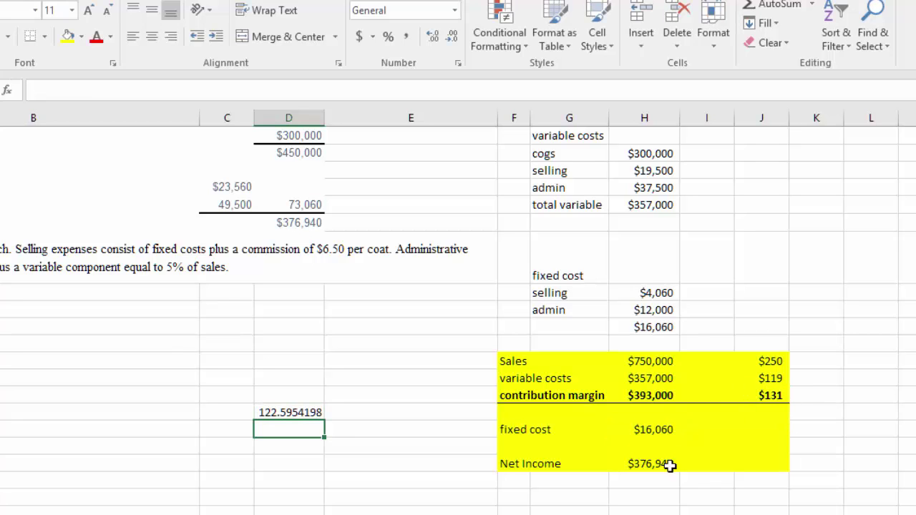
click(287, 412)
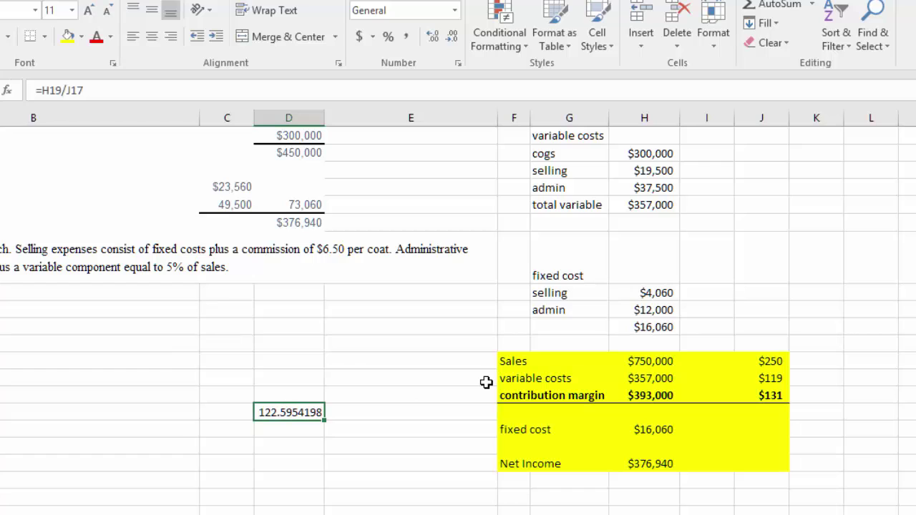